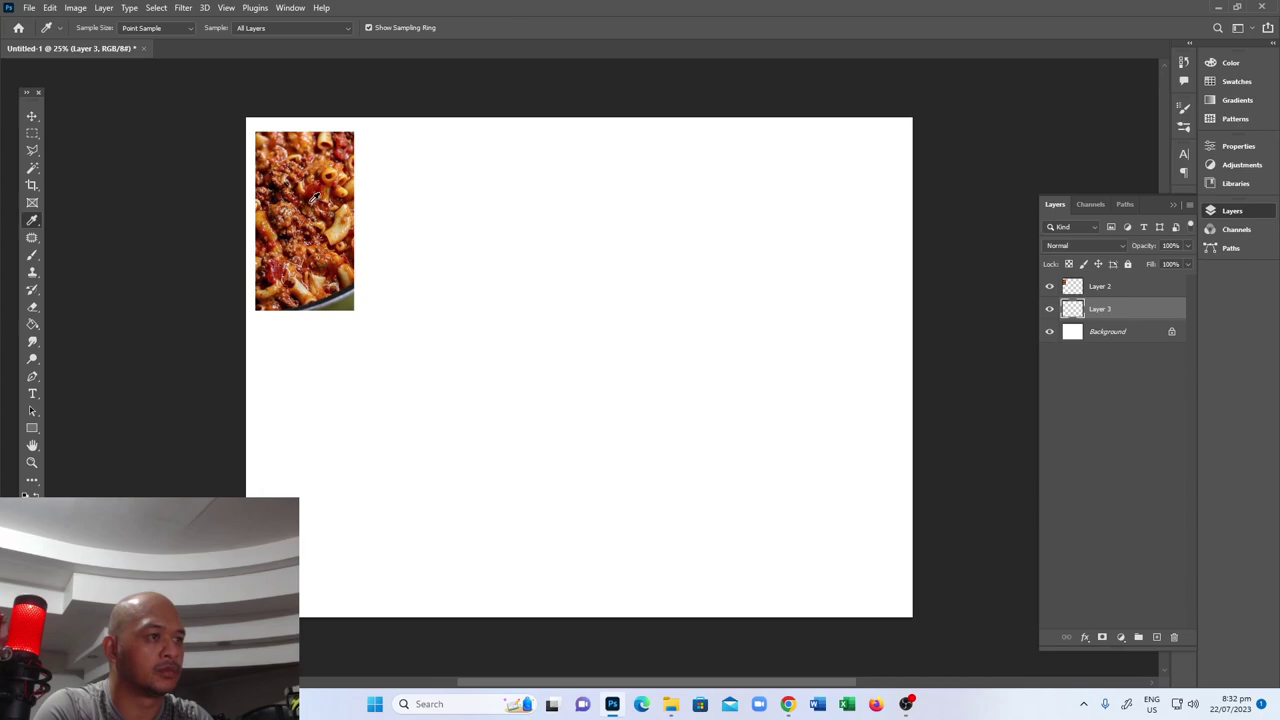
Paint a rounded rust-brown robot head with a dark maroon torso beneath it, using colours sampled from the food photo.
key("b")
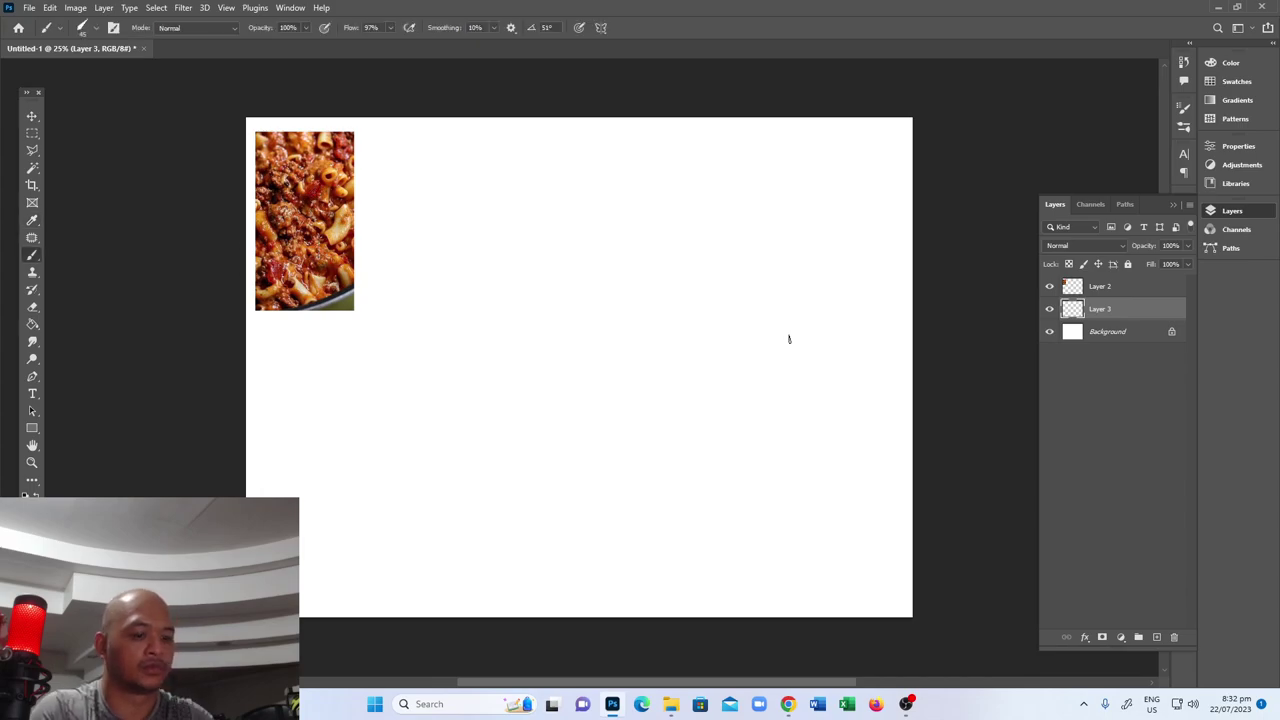
key("i")
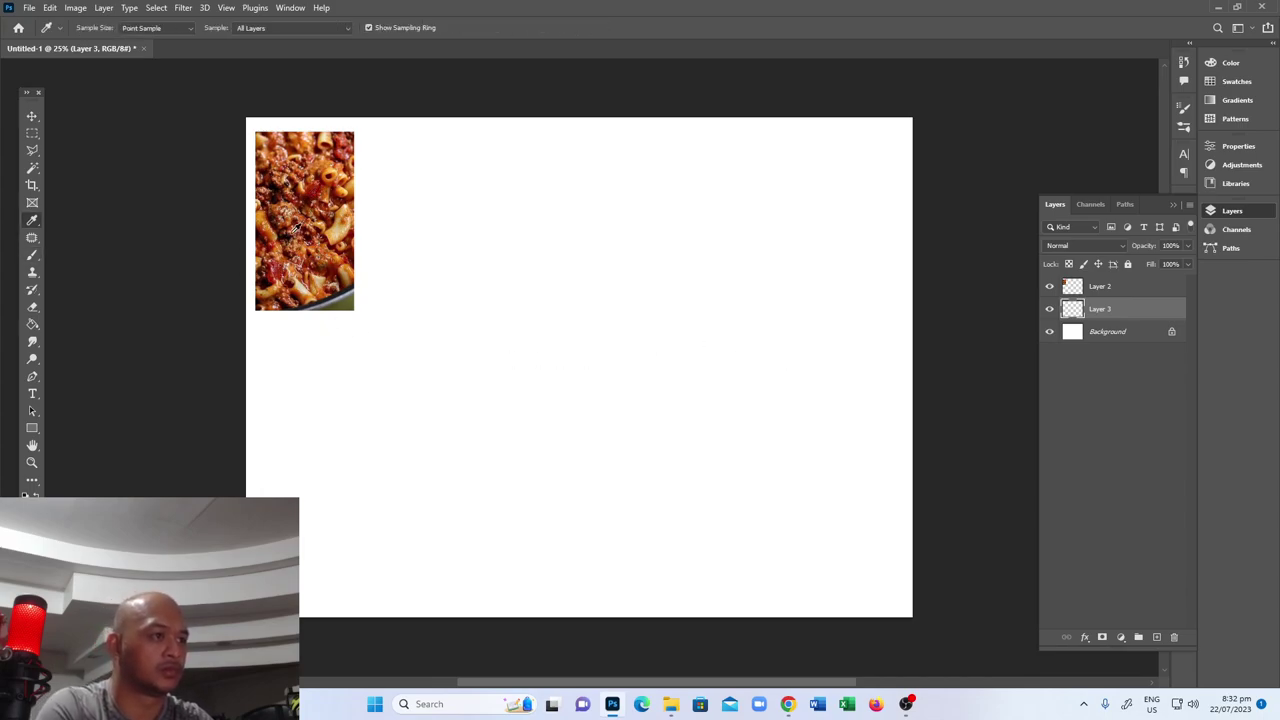
key("b")
left_click_drag(730, 212, 722, 284)
key("ctrl+z")
mouse_move(707, 187)
left_mouse_down()
mouse_move(759, 174)
mouse_move(709, 198)
mouse_move(760, 197)
mouse_move(757, 225)
mouse_move(713, 166)
mouse_move(697, 204)
mouse_move(695, 178)
mouse_move(695, 228)
mouse_move(768, 197)
mouse_move(781, 323)
mouse_move(726, 210)
mouse_move(742, 187)
mouse_move(721, 226)
mouse_move(738, 222)
mouse_move(707, 240)
mouse_move(757, 190)
mouse_move(702, 182)
mouse_move(713, 172)
mouse_move(768, 185)
mouse_move(773, 215)
mouse_move(768, 268)
mouse_move(714, 240)
mouse_move(703, 295)
mouse_move(776, 290)
mouse_move(763, 205)
mouse_move(706, 190)
mouse_move(797, 192)
mouse_move(710, 180)
mouse_move(693, 215)
mouse_move(692, 297)
mouse_move(778, 293)
mouse_move(775, 222)
mouse_move(737, 280)
mouse_move(768, 283)
mouse_move(766, 186)
mouse_move(756, 224)
left_mouse_up()
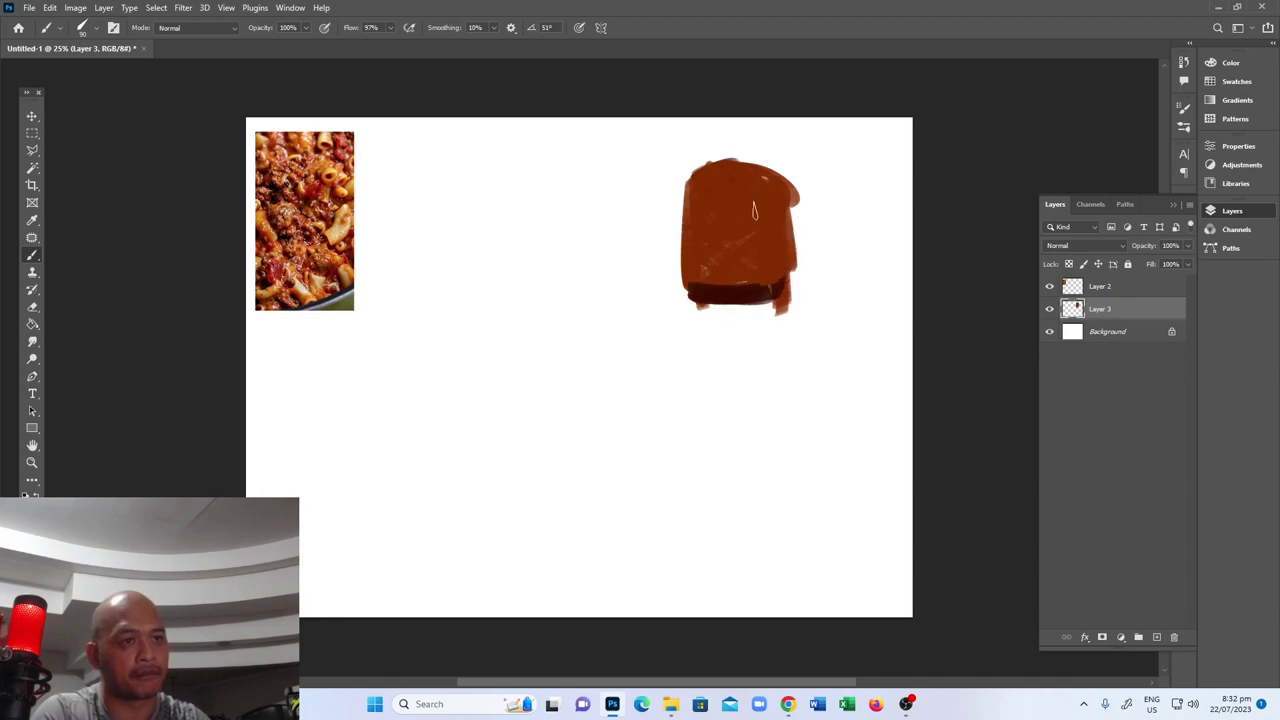
mouse_move(690, 185)
left_mouse_down()
mouse_move(693, 277)
mouse_move(768, 283)
mouse_move(731, 290)
mouse_move(750, 290)
mouse_move(746, 324)
mouse_move(731, 312)
mouse_move(740, 320)
mouse_move(709, 326)
mouse_move(771, 327)
mouse_move(727, 327)
mouse_move(711, 365)
mouse_move(707, 345)
mouse_move(768, 326)
mouse_move(766, 400)
mouse_move(751, 350)
mouse_move(716, 345)
mouse_move(756, 324)
mouse_move(728, 380)
mouse_move(761, 384)
mouse_move(768, 366)
mouse_move(722, 396)
mouse_move(720, 420)
mouse_move(769, 400)
mouse_move(716, 410)
mouse_move(745, 425)
left_mouse_up()
Paint an orange chest plate with cream highlights across the upper torso, using colours sampled from the food photo.
key("i")
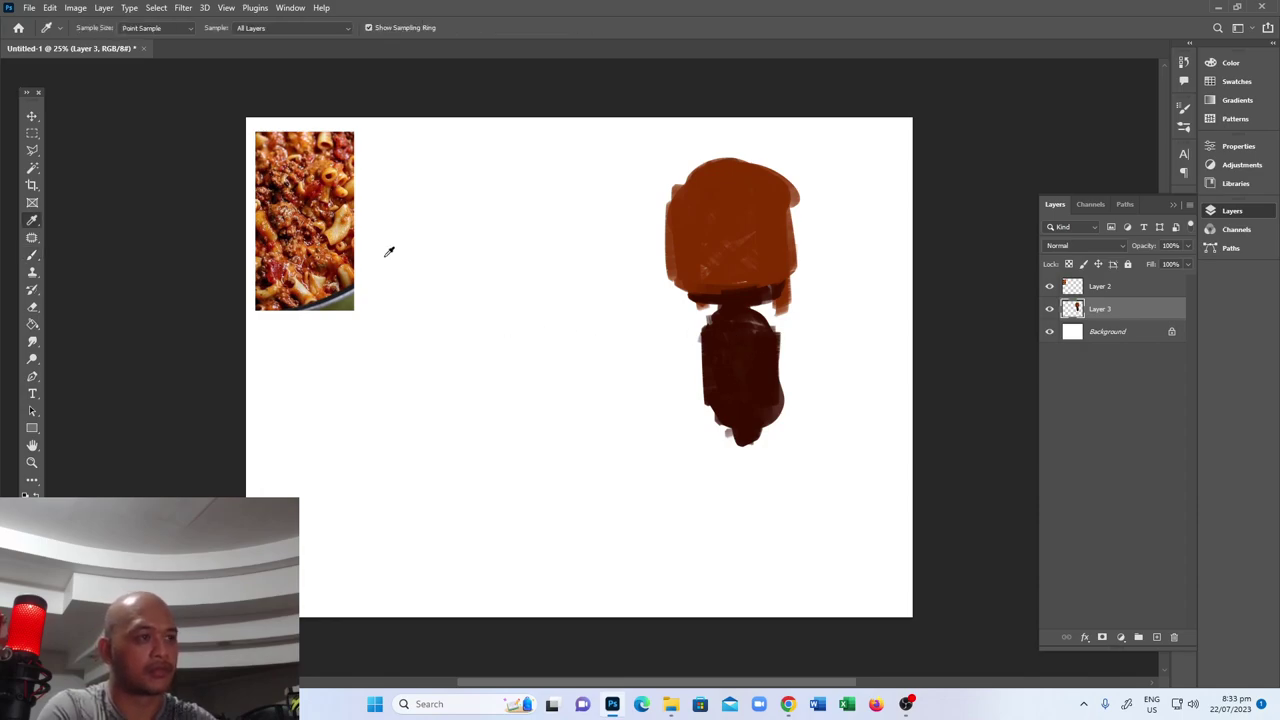
left_click(328, 250)
key("b")
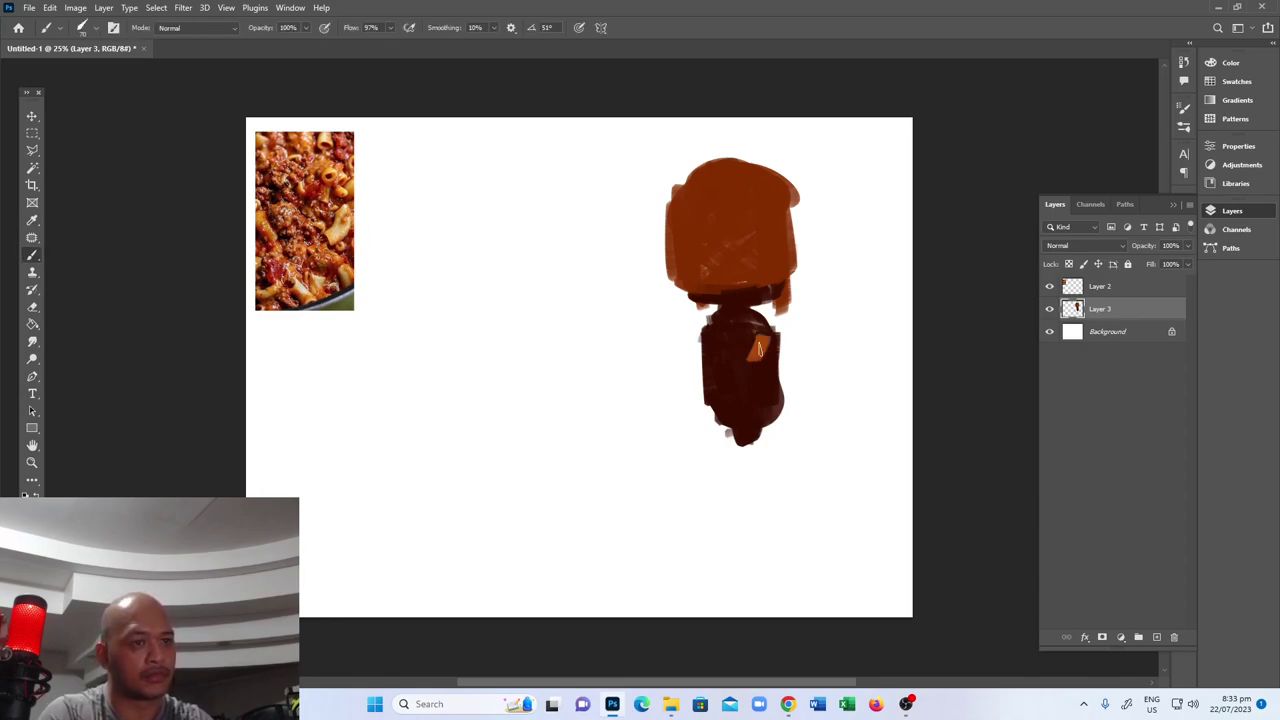
mouse_move(731, 328)
left_mouse_down()
mouse_move(773, 330)
mouse_move(711, 340)
mouse_move(731, 344)
mouse_move(758, 339)
mouse_move(708, 334)
mouse_move(762, 326)
mouse_move(749, 349)
mouse_move(708, 354)
mouse_move(775, 340)
mouse_move(774, 356)
mouse_move(720, 362)
mouse_move(770, 362)
mouse_move(708, 362)
mouse_move(707, 374)
mouse_move(775, 366)
mouse_move(757, 344)
mouse_move(741, 358)
mouse_move(766, 366)
mouse_move(752, 367)
mouse_move(768, 371)
mouse_move(769, 407)
mouse_move(758, 379)
mouse_move(755, 413)
mouse_move(759, 376)
mouse_move(763, 405)
mouse_move(738, 448)
left_mouse_up()
key("i")
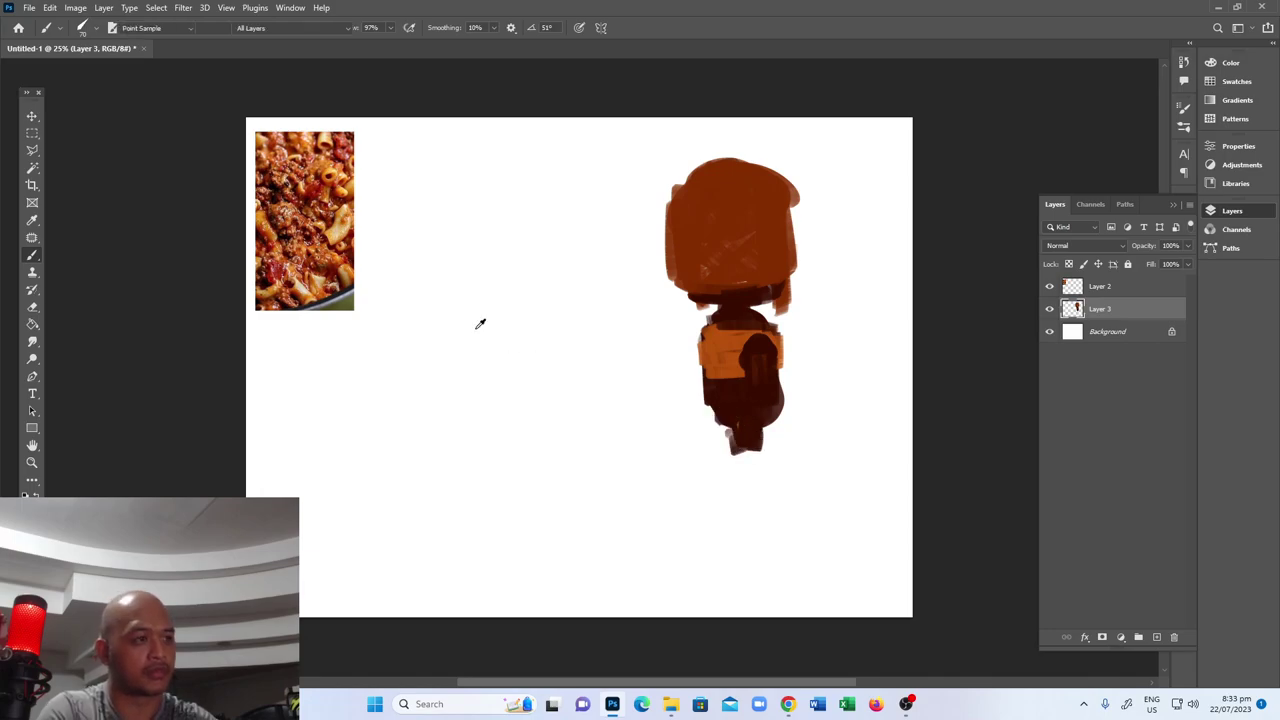
key("b")
mouse_move(719, 340)
left_mouse_down()
mouse_move(762, 331)
mouse_move(725, 331)
mouse_move(721, 367)
left_mouse_up()
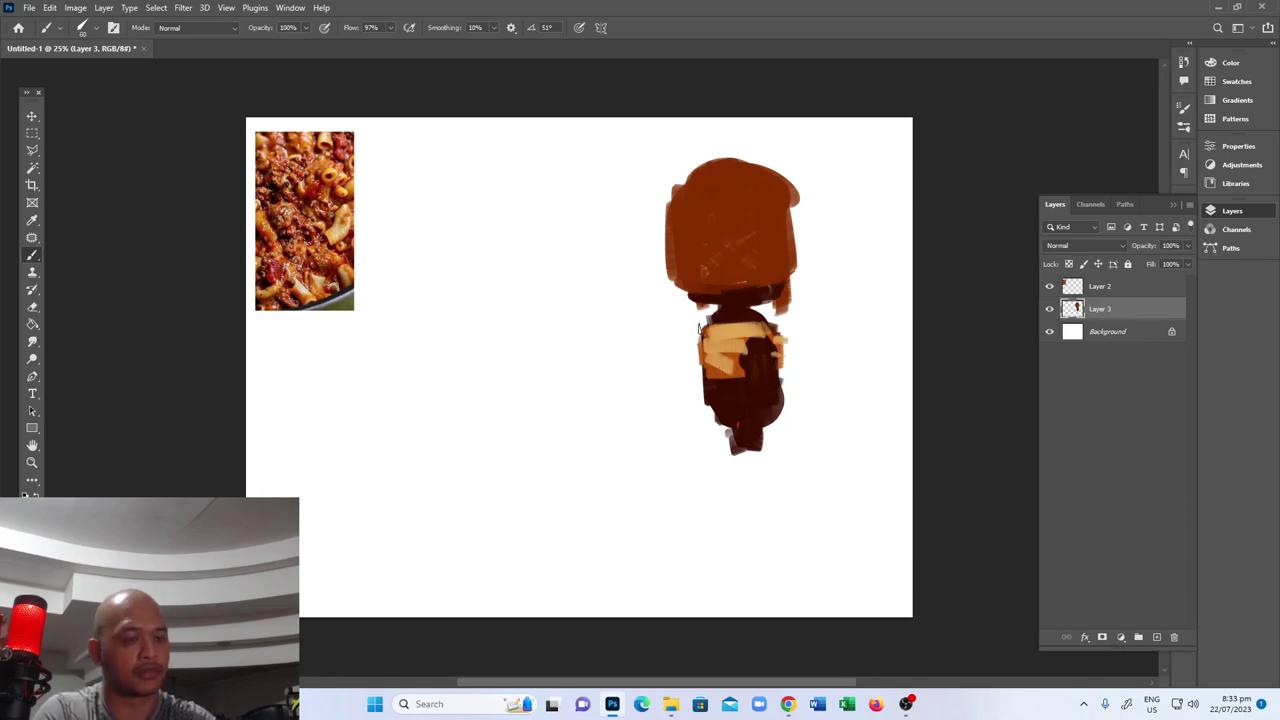
Paint the two long dark maroon arms with rounded shoulders and blocky elbows on both sides of the torso.
mouse_move(682, 345)
left_mouse_down()
mouse_move(696, 345)
mouse_move(681, 397)
mouse_move(706, 428)
left_mouse_up()
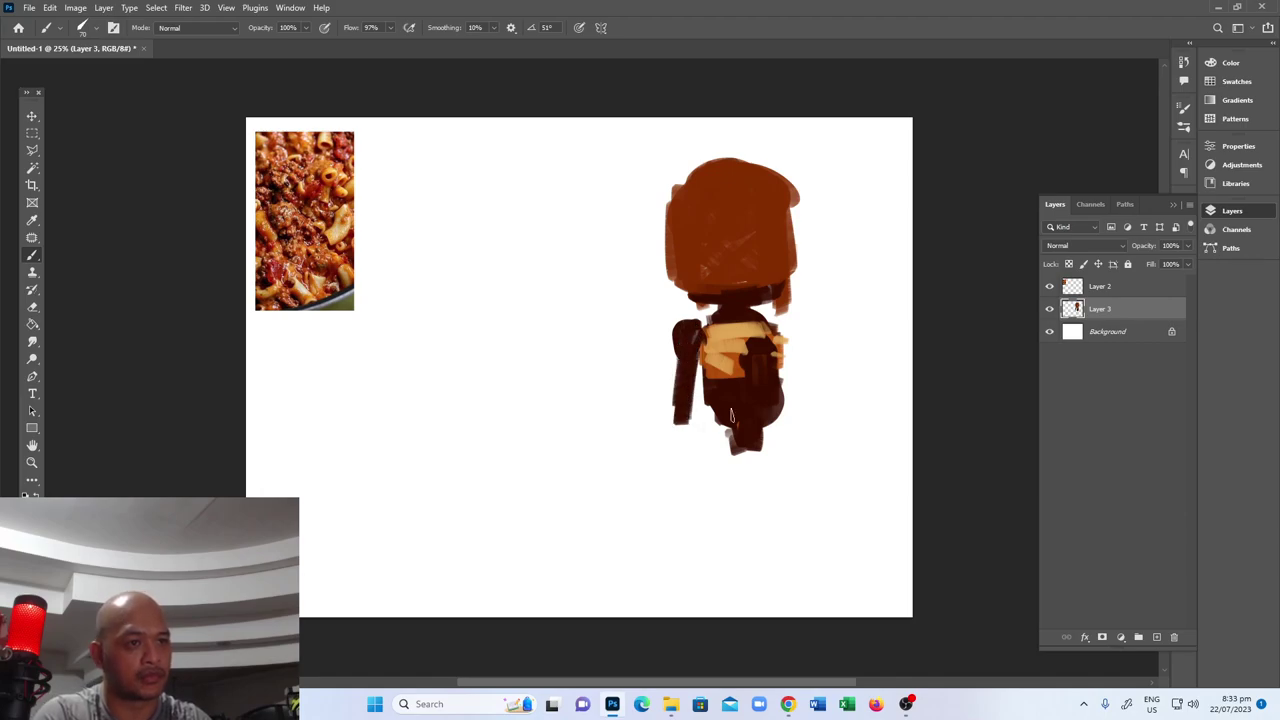
mouse_move(784, 316)
left_mouse_down()
mouse_move(808, 372)
mouse_move(797, 342)
mouse_move(792, 356)
mouse_move(808, 346)
mouse_move(800, 395)
mouse_move(796, 372)
left_mouse_up()
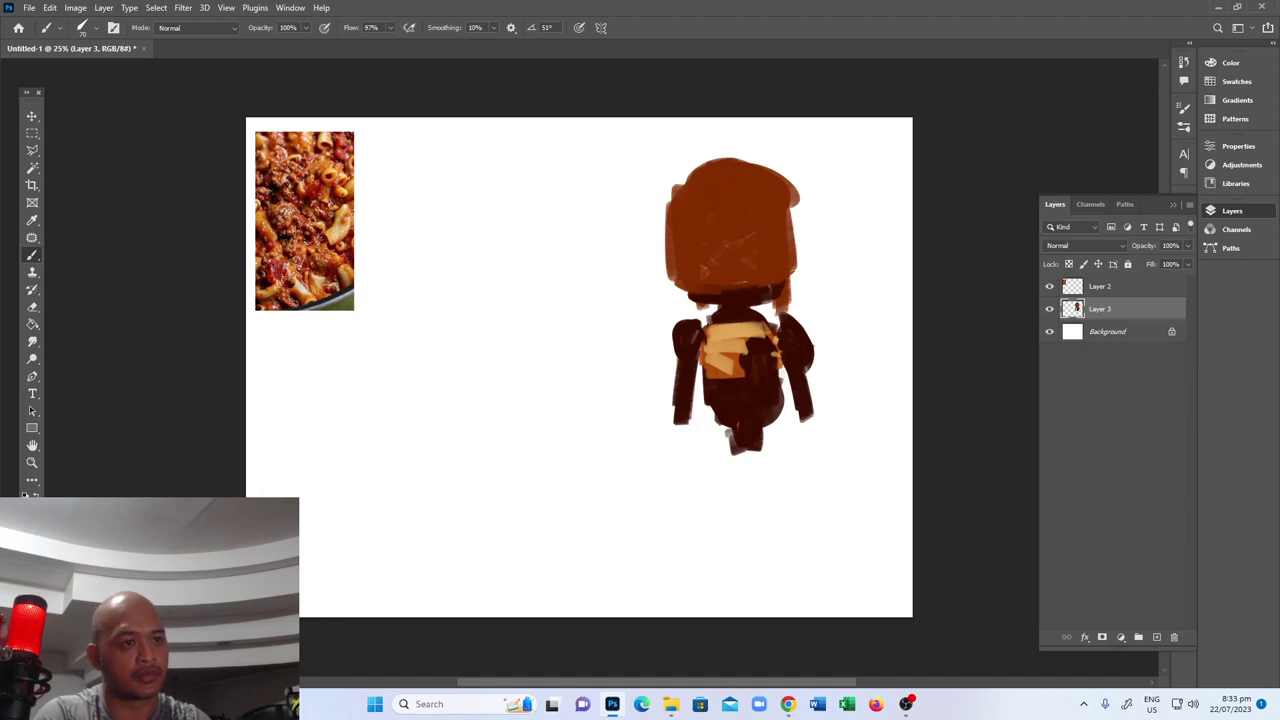
mouse_move(694, 329)
left_mouse_down()
mouse_move(672, 422)
mouse_move(667, 411)
mouse_move(672, 555)
left_mouse_up()
mouse_move(836, 428)
left_mouse_down()
mouse_move(826, 410)
mouse_move(820, 553)
left_mouse_up()
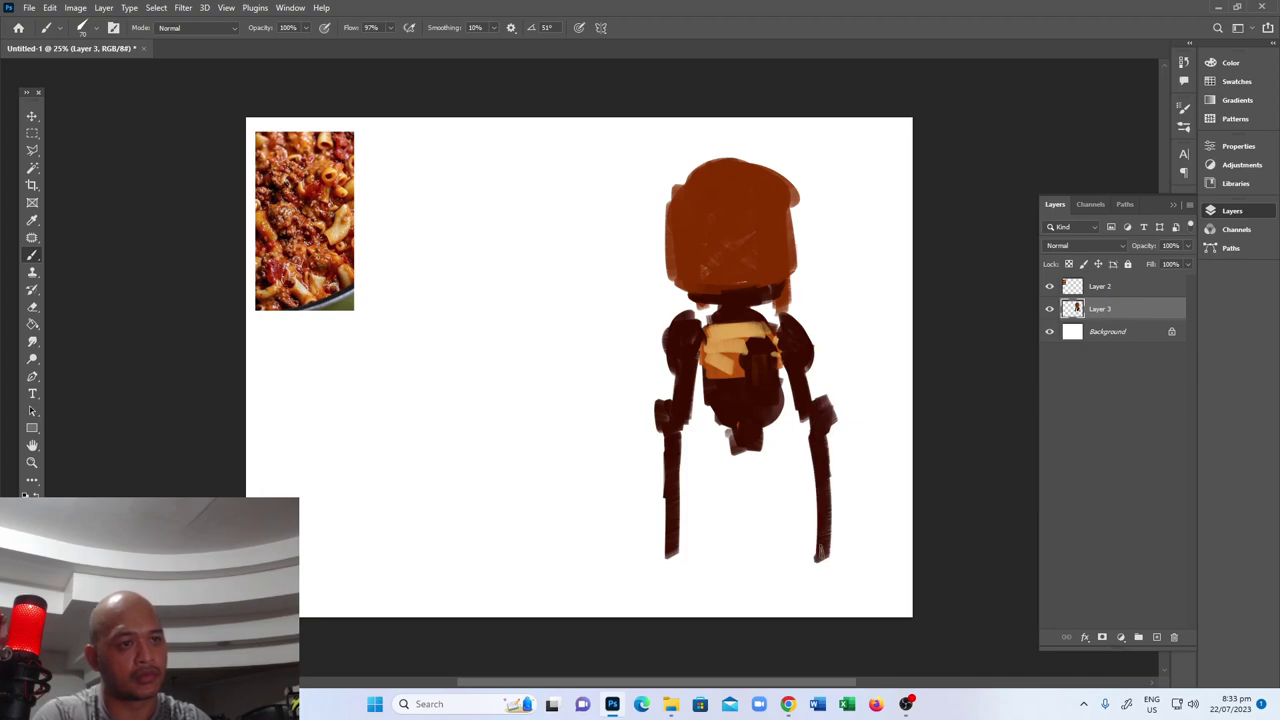
Paint the dark hips, pelvis piece and upper thighs below the torso.
left_click_drag(729, 438, 724, 464)
left_click_drag(772, 432, 765, 466)
left_click_drag(708, 430, 722, 516)
mouse_move(784, 460)
left_mouse_down()
mouse_move(788, 425)
mouse_move(774, 520)
left_mouse_up()
left_click_drag(746, 436, 754, 470)
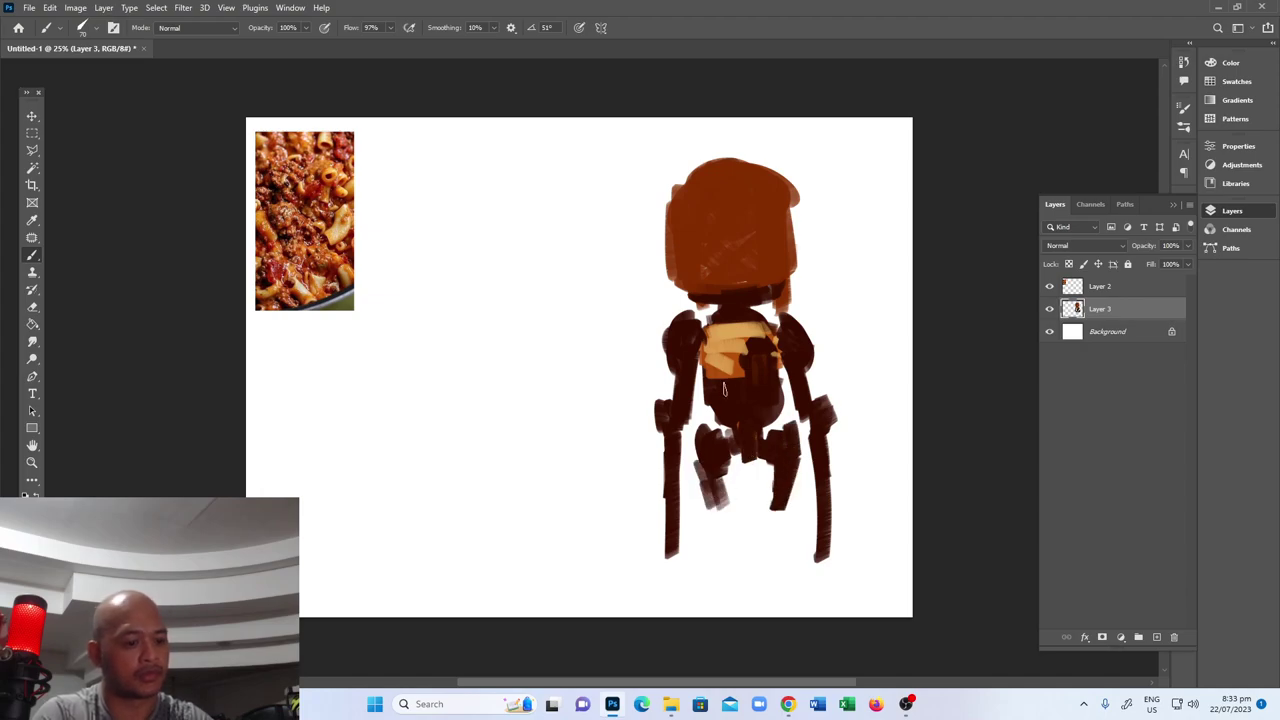
Sample red from the food photo and add red accents to the pelvis and below both sides of the head.
key("alt")
left_click(349, 279)
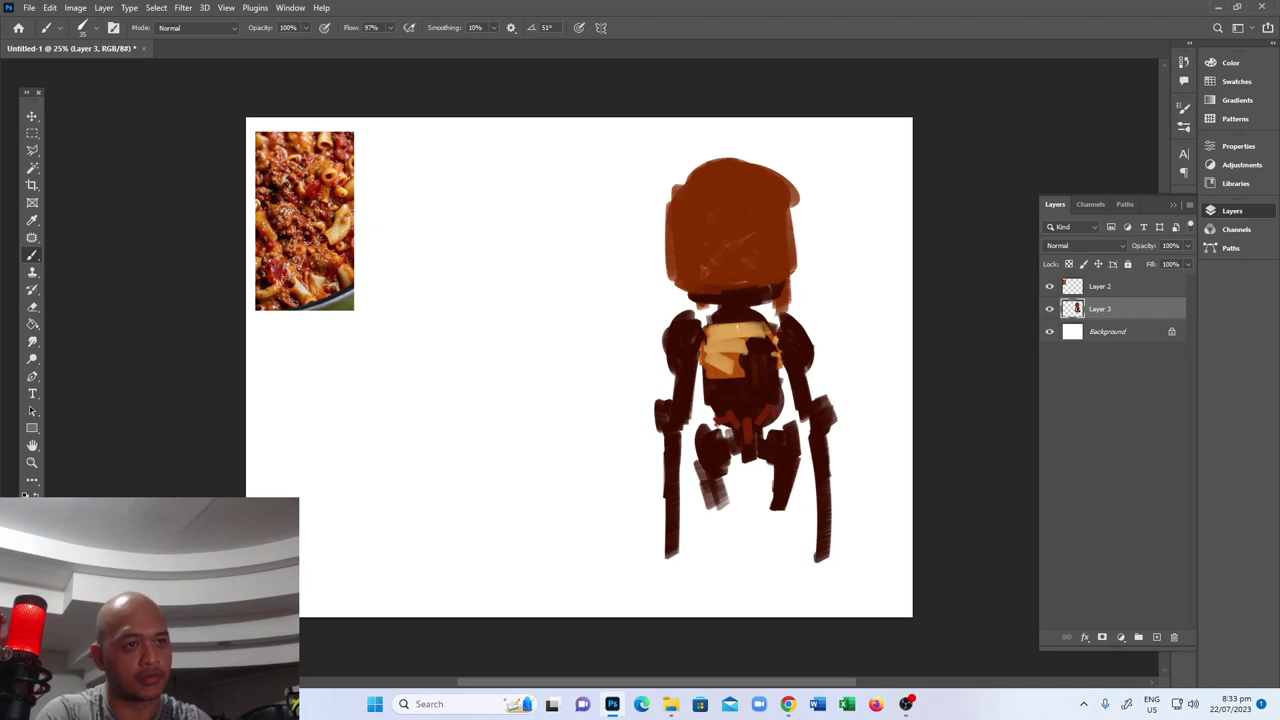
left_click_drag(790, 312, 788, 288)
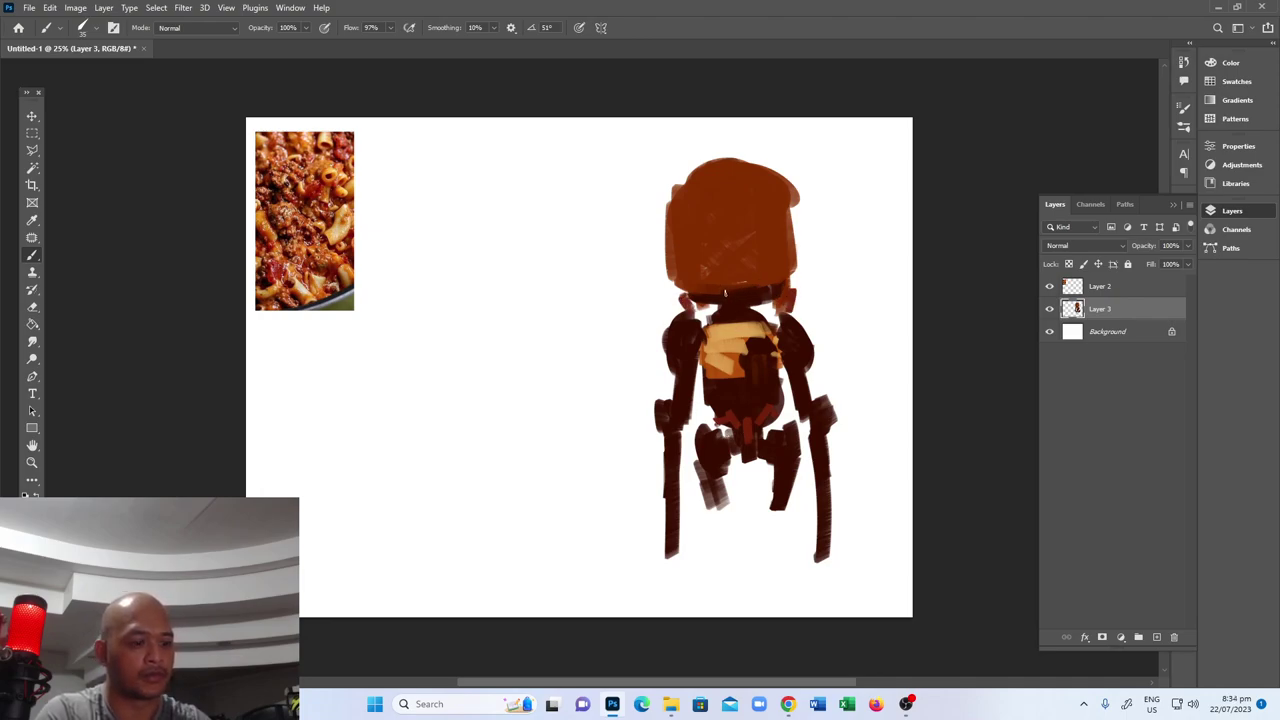
Paint a dark T-shaped face opening on the head in the sampled maroon, redoing the crossbar until it is compact.
left_click(722, 296, "alt")
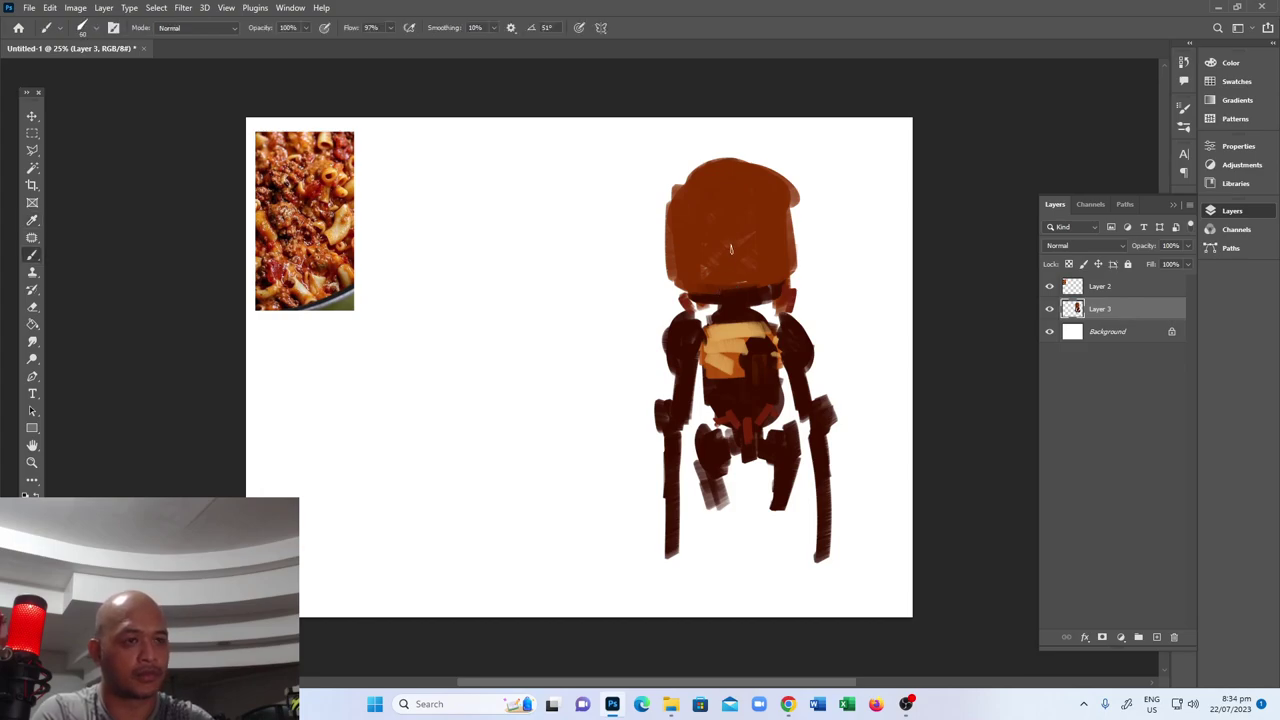
left_click_drag(735, 222, 738, 298)
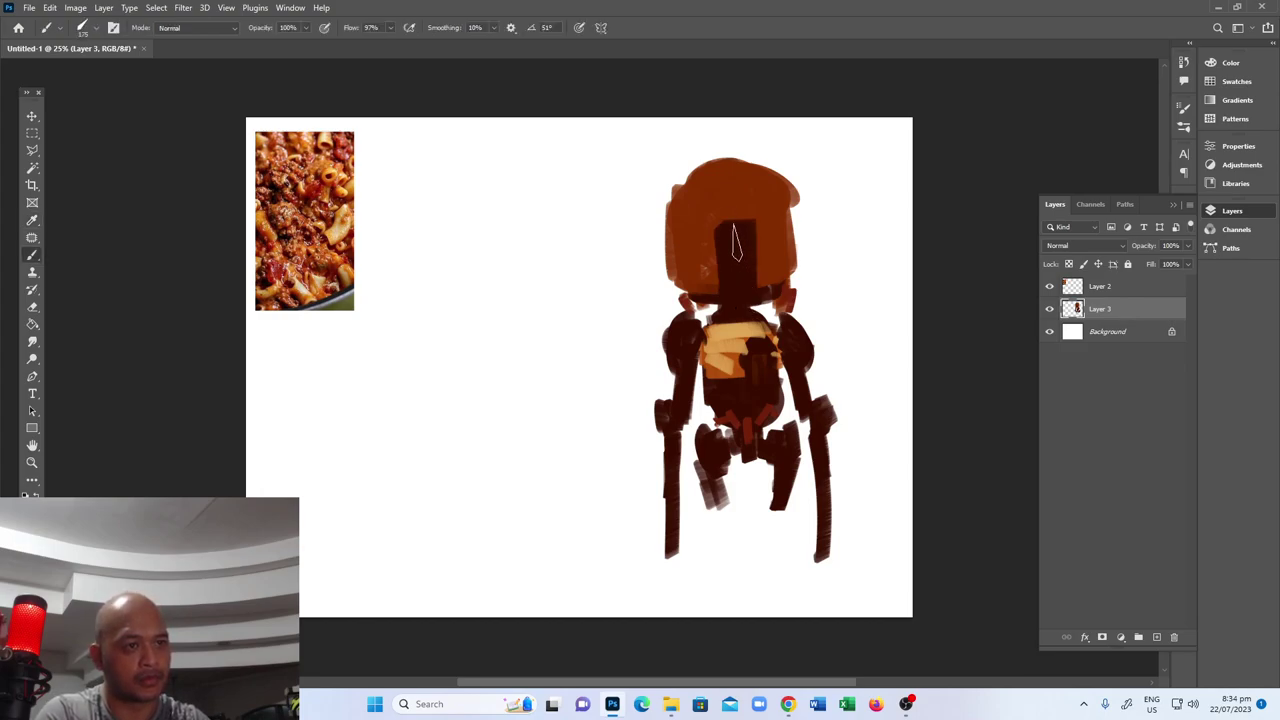
key("ctrl+z")
key("ctrl+shift+z")
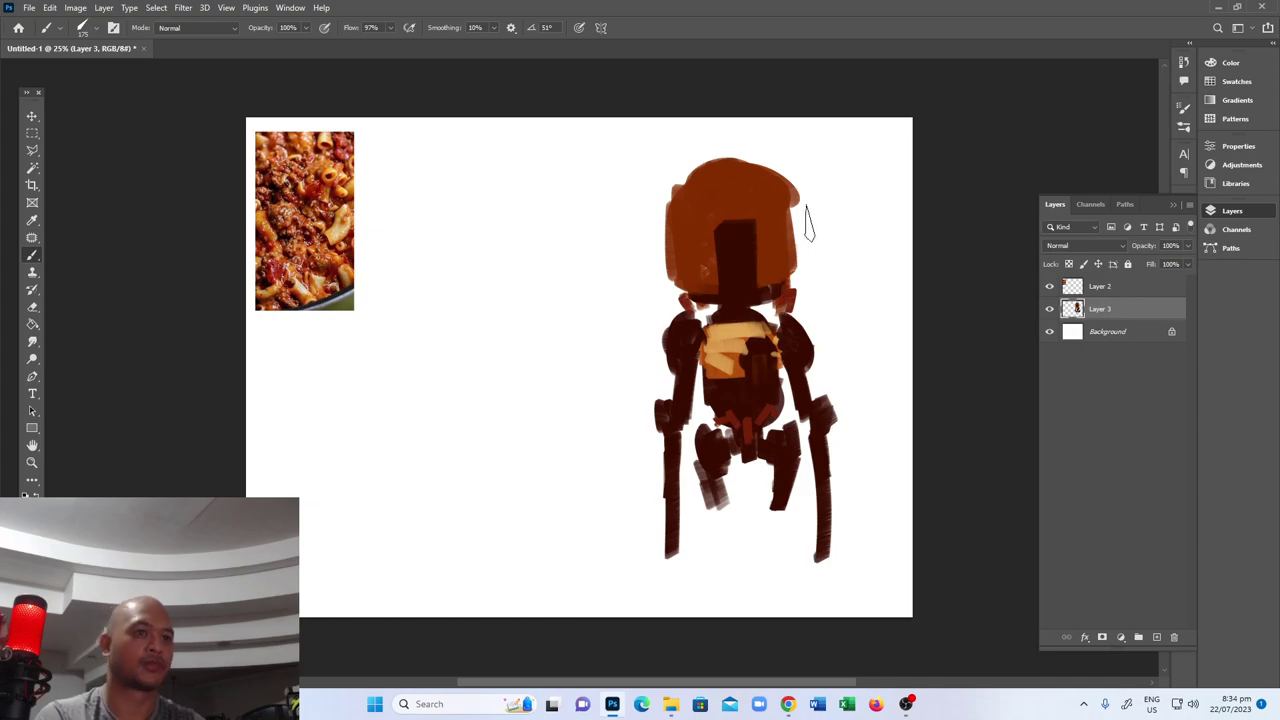
left_click_drag(704, 234, 772, 228)
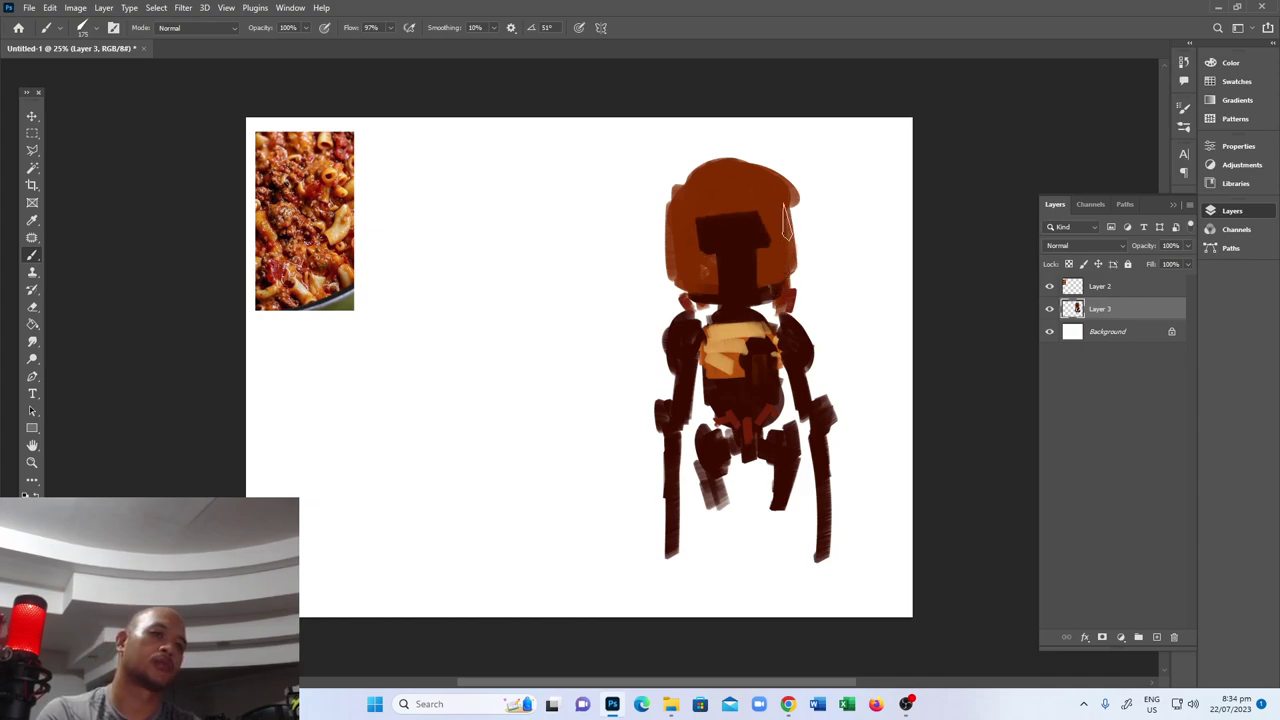
key("ctrl+z")
left_click_drag(690, 235, 798, 228)
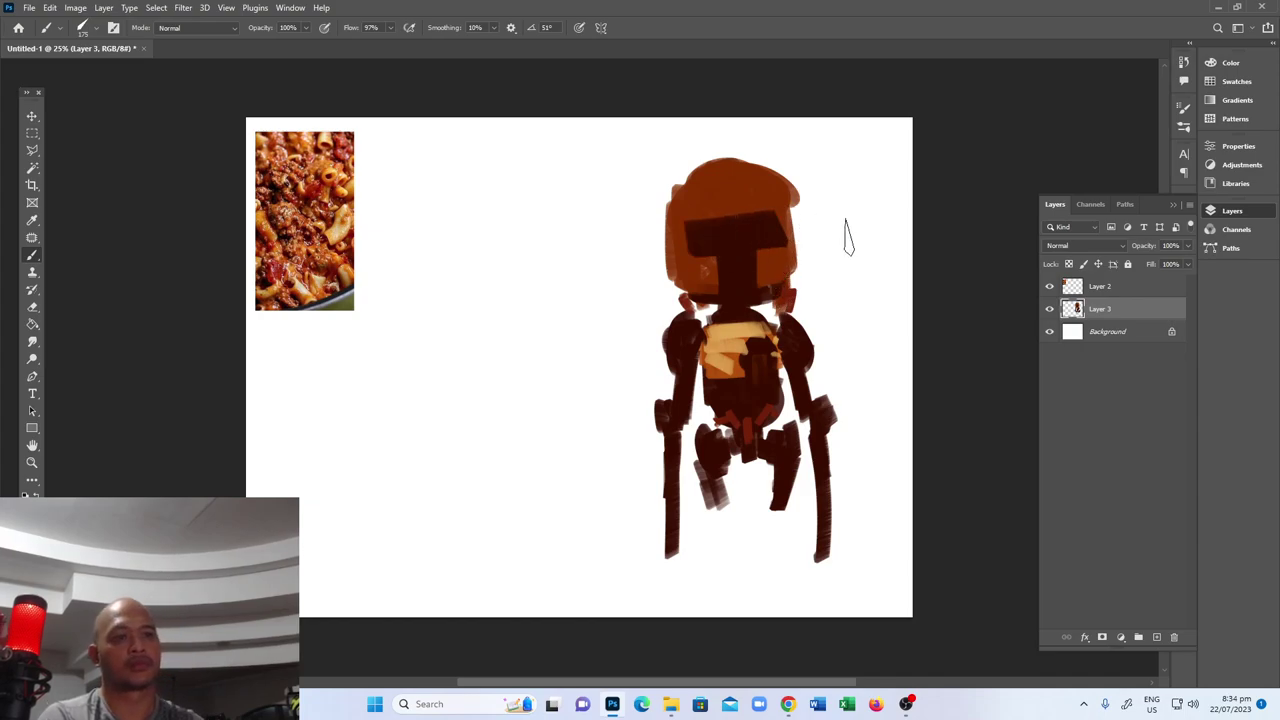
key("ctrl+z")
mouse_move(686, 238)
left_mouse_down()
mouse_move(780, 242)
mouse_move(714, 241)
mouse_move(770, 235)
left_mouse_up()
key("ctrl+z")
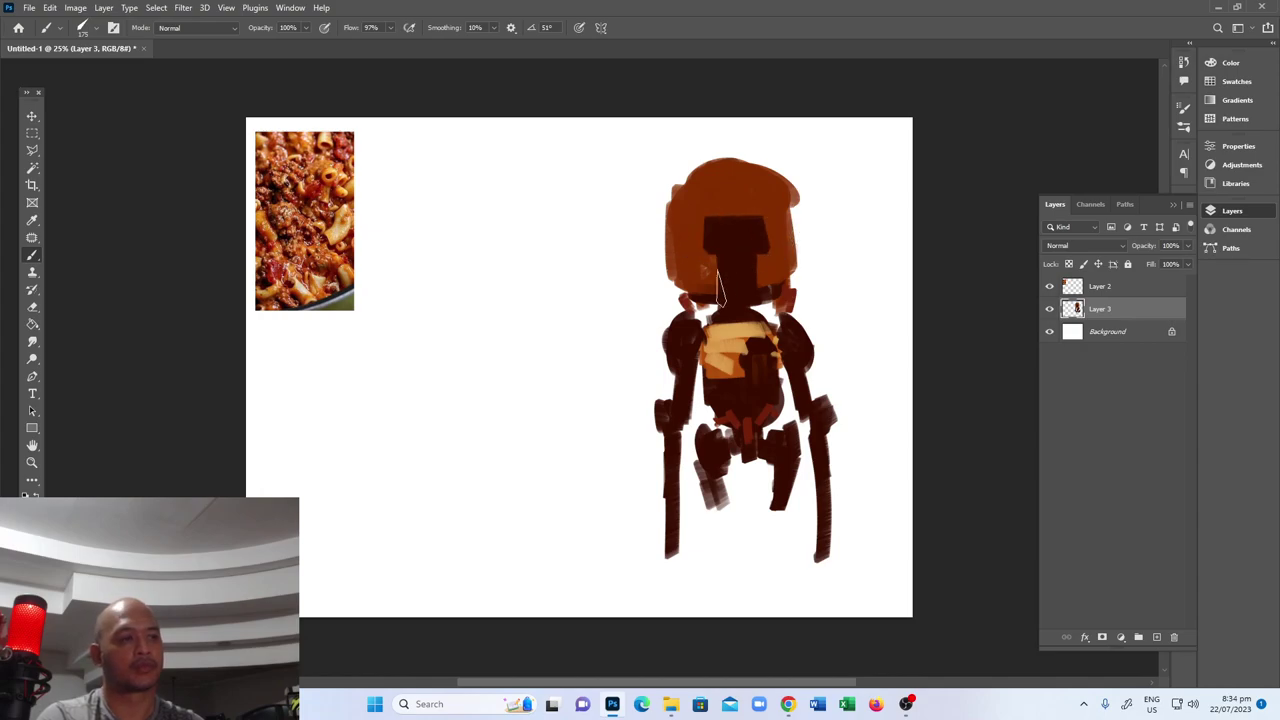
Paint two small pale rectangular eyes on the dark face, using a light colour sampled from the food photo.
key("i")
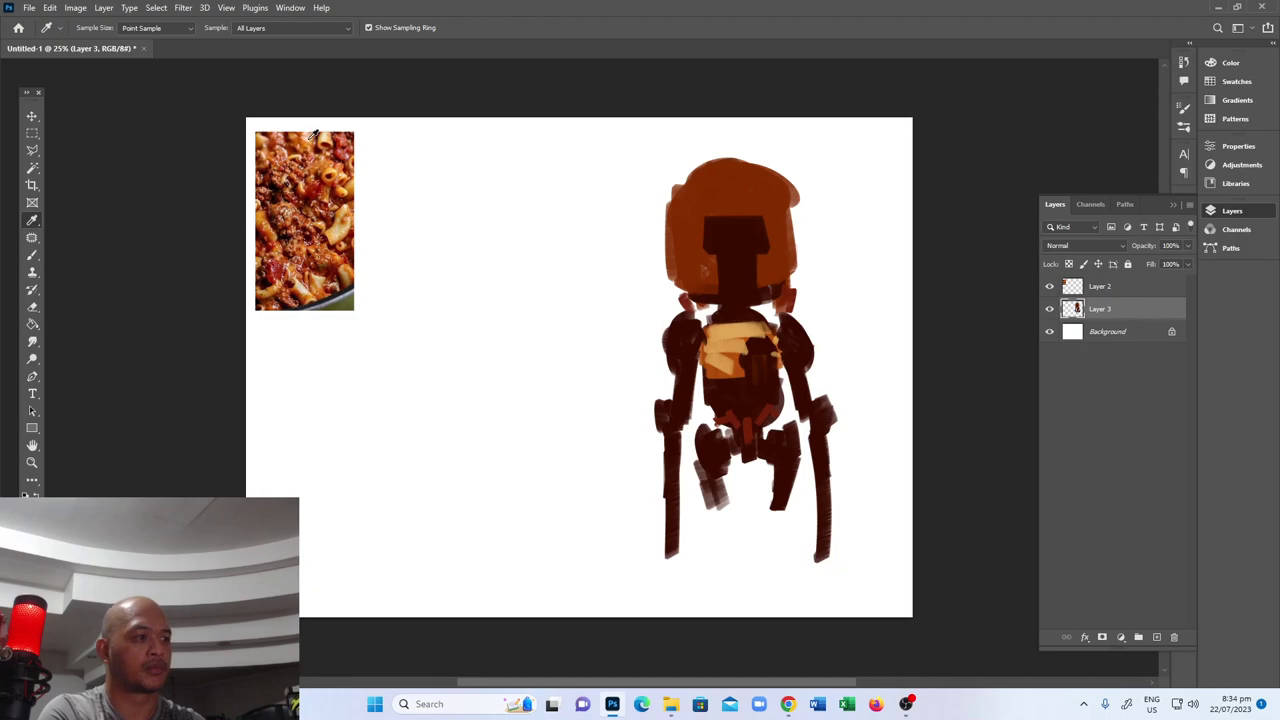
key("b")
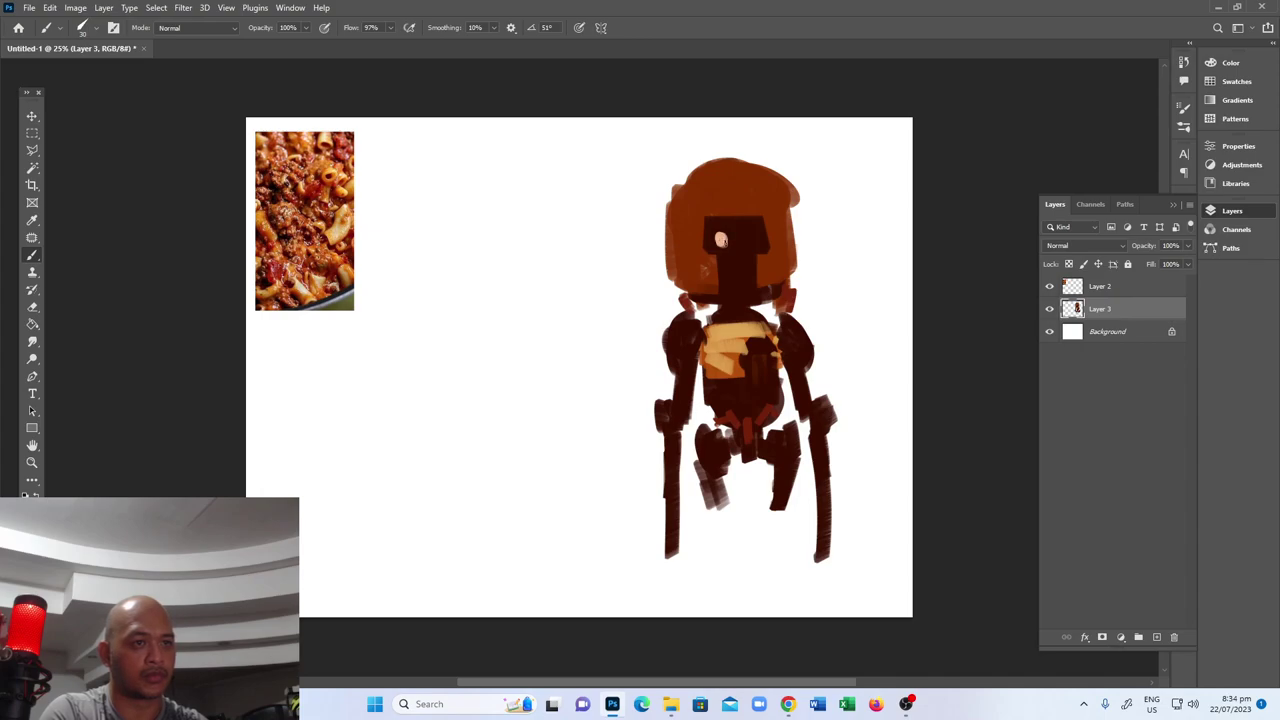
key("e")
key("b")
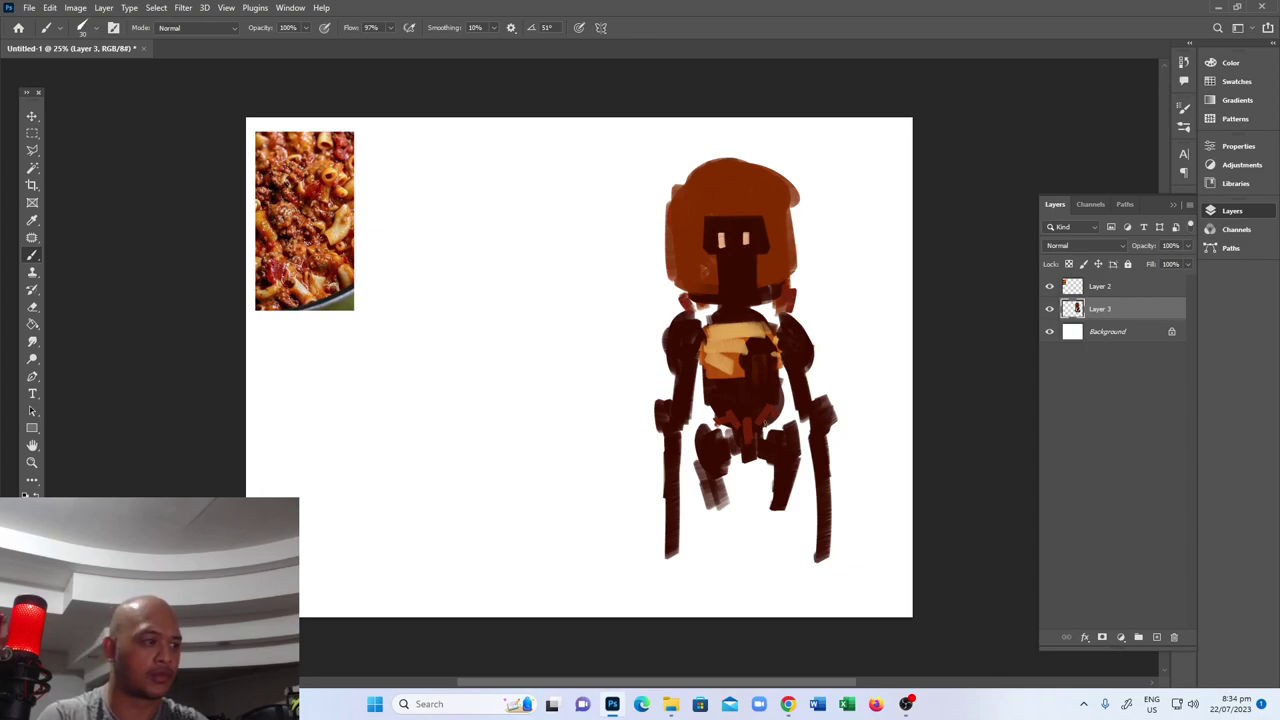
Paint claw-like hands at the arm ends and extend both legs down past the knees in dark maroon.
mouse_move(676, 556)
left_mouse_down()
mouse_move(682, 570)
mouse_move(668, 576)
left_mouse_up()
mouse_move(826, 546)
left_mouse_down()
mouse_move(817, 576)
mouse_move(808, 564)
left_mouse_up()
mouse_move(705, 487)
left_mouse_down()
mouse_move(722, 470)
mouse_move(718, 542)
left_mouse_up()
left_click_drag(792, 496, 778, 544)
left_click_drag(706, 506, 718, 598)
mouse_move(815, 556)
left_mouse_down()
mouse_move(820, 570)
mouse_move(818, 532)
left_mouse_up()
Scale the whole figure down to about 87% and move it closer to the right edge of the canvas.
key("ctrl+t")
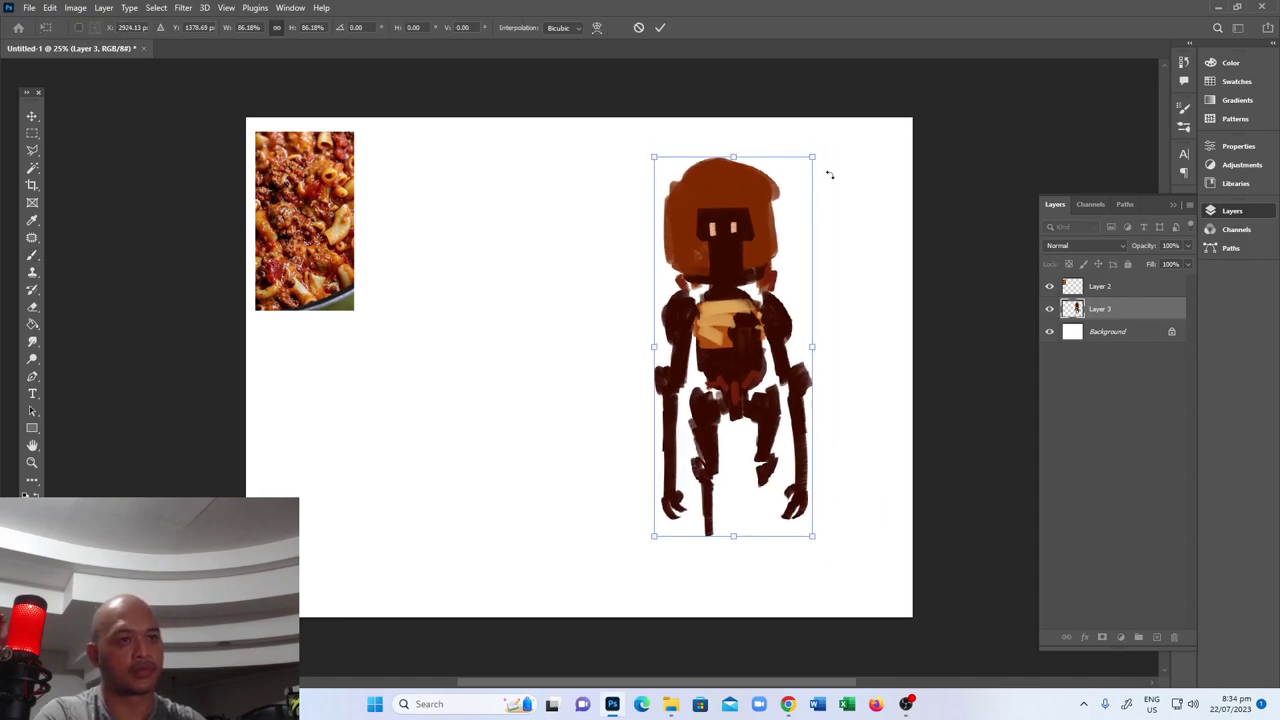
left_click_drag(656, 158, 650, 150)
left_click_drag(759, 238, 796, 230)
key("Return")
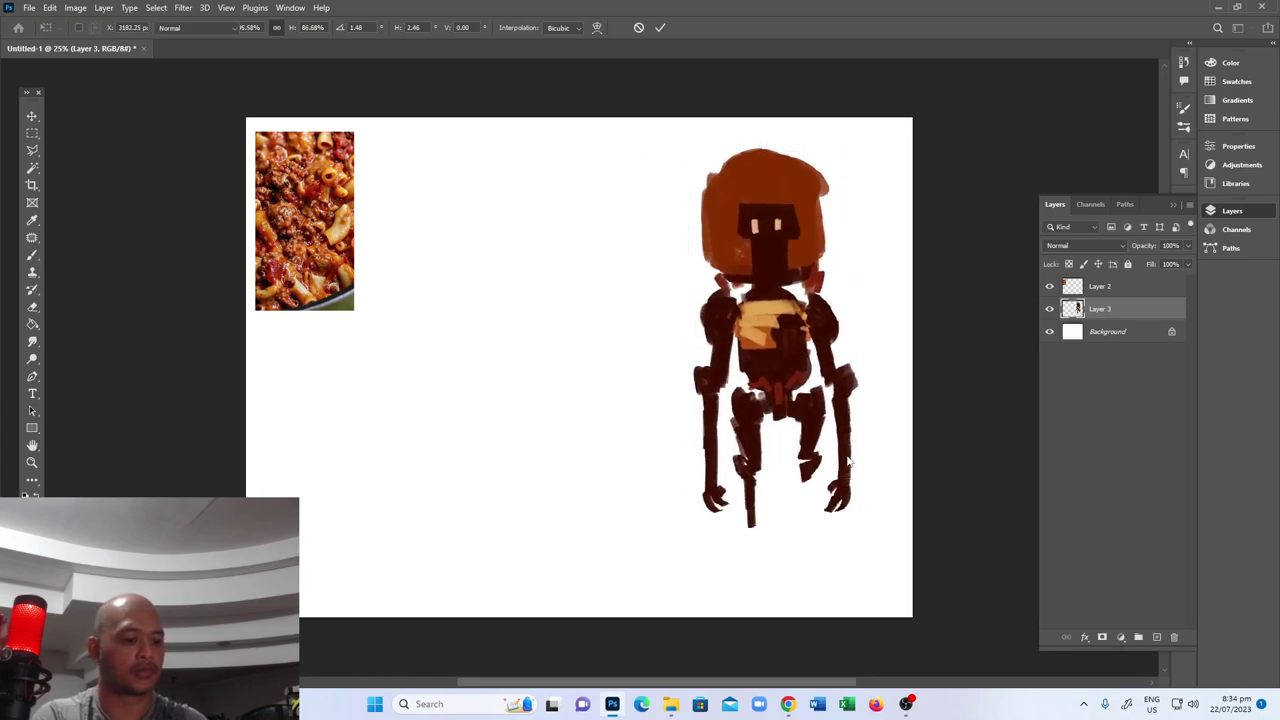
Paint the two long dark shins and small pointed feet below the knees.
left_click_drag(808, 472, 801, 576)
left_click_drag(755, 478, 760, 562)
left_click_drag(801, 480, 807, 572)
mouse_move(816, 476)
left_mouse_down()
mouse_move(813, 560)
mouse_move(760, 576)
left_mouse_up()
left_click_drag(751, 516, 763, 578)
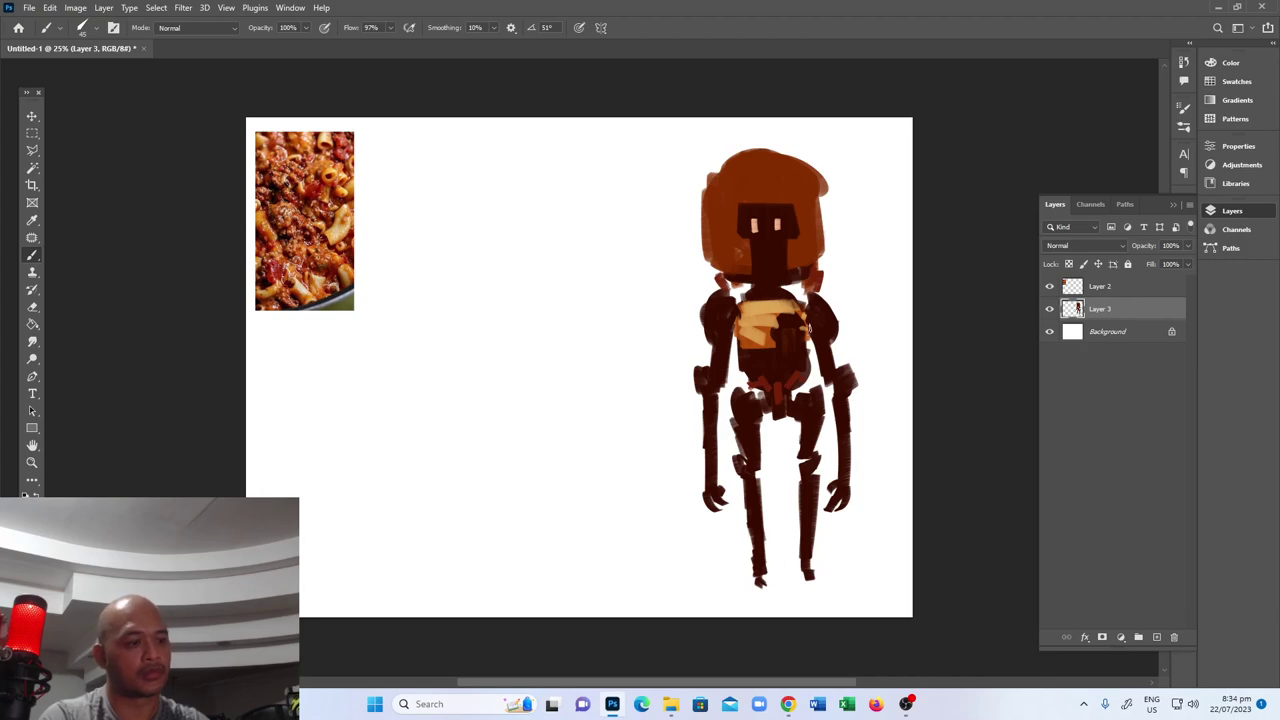
Paint red shoulder joints with dark outward-pointing bolt shapes on both shoulders.
key("i")
key("b")
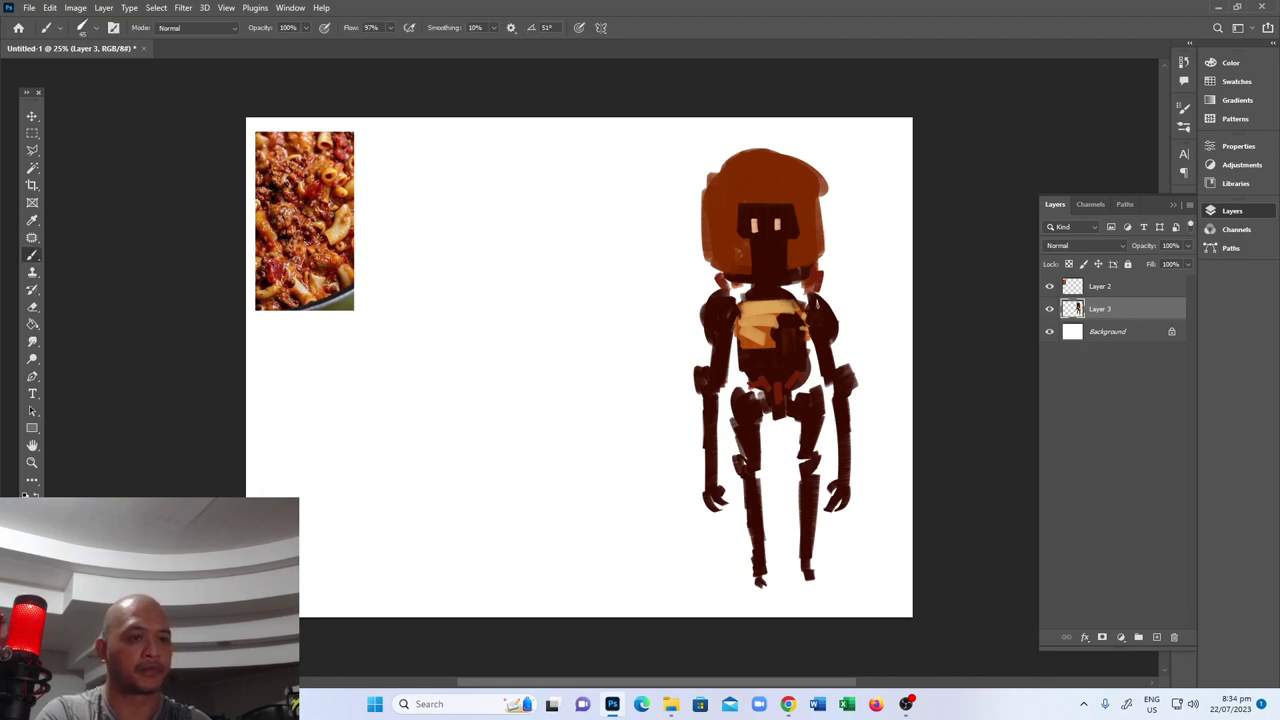
left_click_drag(820, 300, 834, 326)
mouse_move(718, 296)
left_mouse_down()
mouse_move(711, 323)
mouse_move(688, 288)
mouse_move(678, 302)
left_mouse_up()
mouse_move(828, 310)
left_mouse_down()
mouse_move(846, 298)
mouse_move(855, 313)
mouse_move(858, 296)
left_mouse_up()
left_click_drag(689, 293, 678, 310)
Add bolt shapes to both elbows, red joints to both knees and extra detail to the feet.
mouse_move(858, 370)
left_mouse_down()
mouse_move(846, 378)
mouse_move(862, 370)
mouse_move(868, 385)
left_mouse_up()
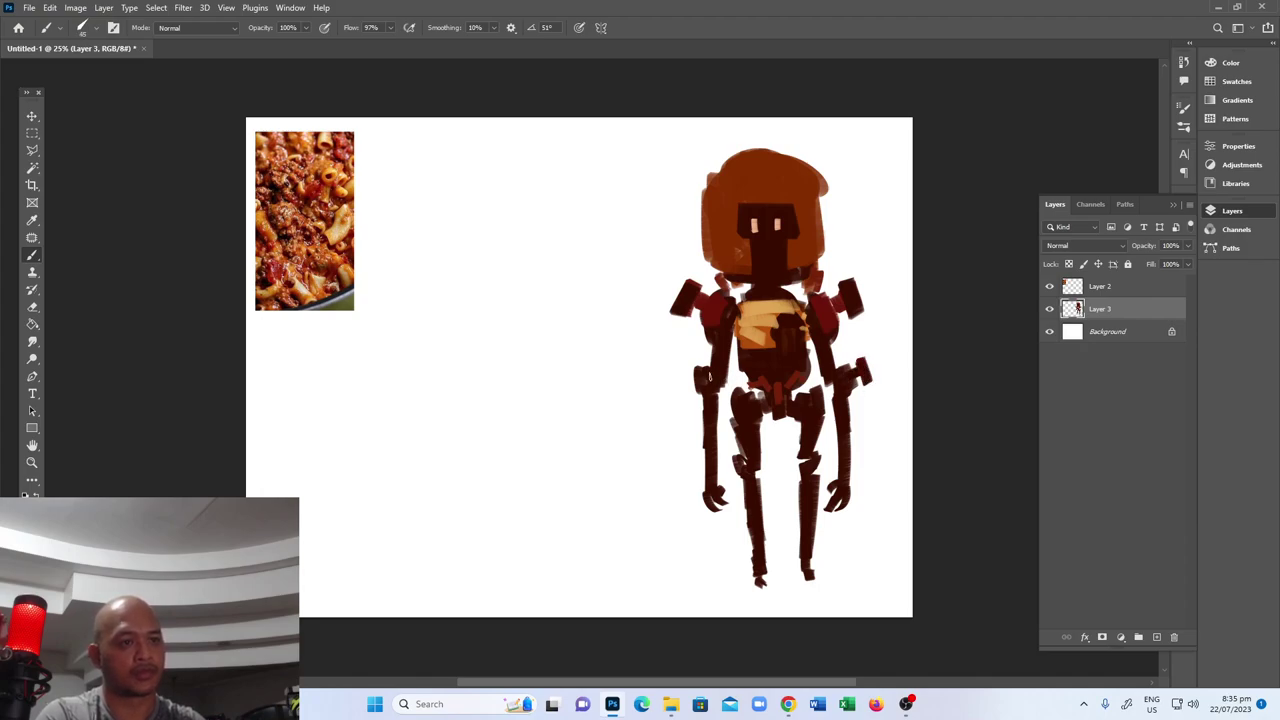
left_click_drag(687, 374, 691, 384)
mouse_move(812, 466)
left_mouse_down()
mouse_move(809, 480)
mouse_move(738, 488)
left_mouse_up()
left_click_drag(759, 582, 760, 560)
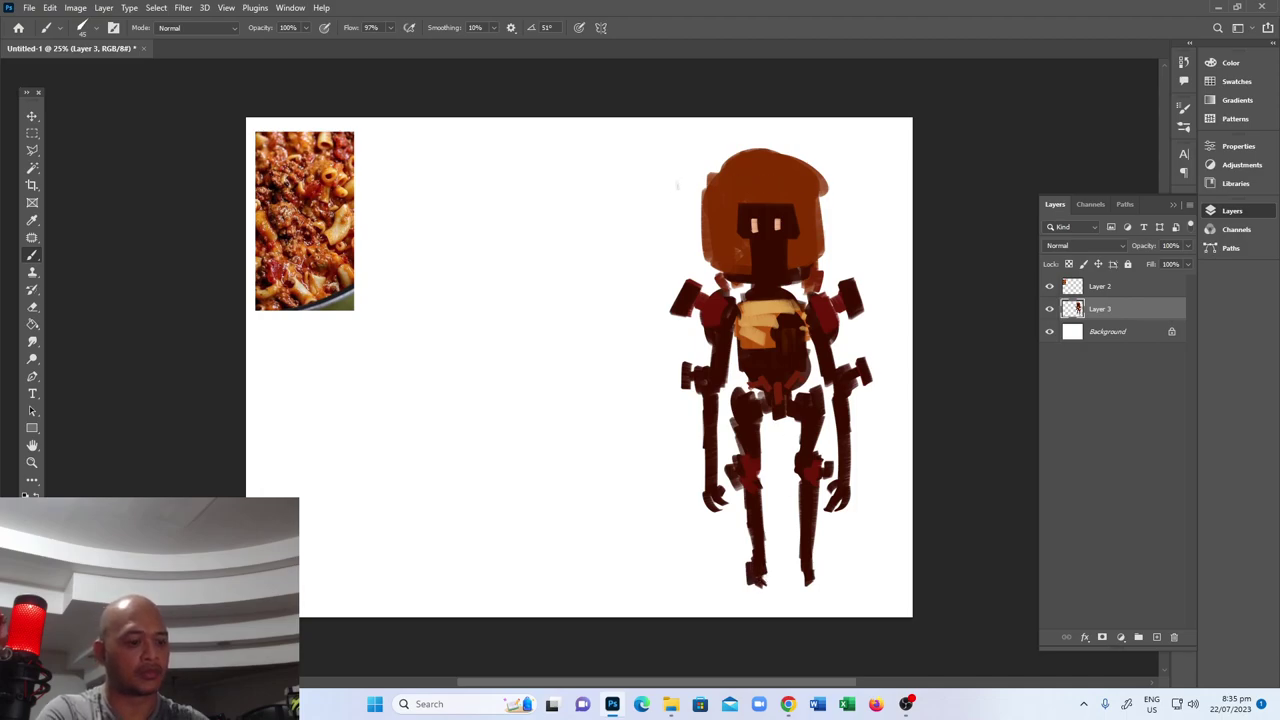
Paint a tan V emblem on the forehead and red bolt shapes on both sides of the head.
key("i")
key("b")
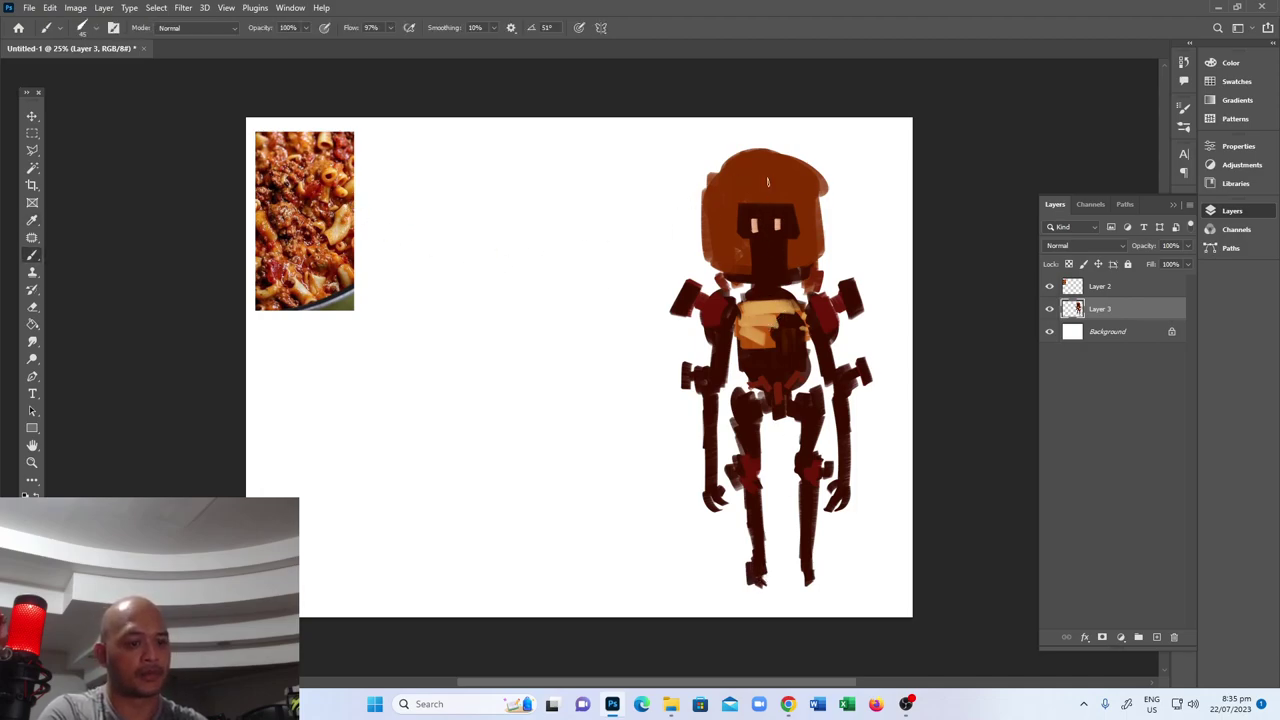
left_click_drag(761, 184, 826, 242)
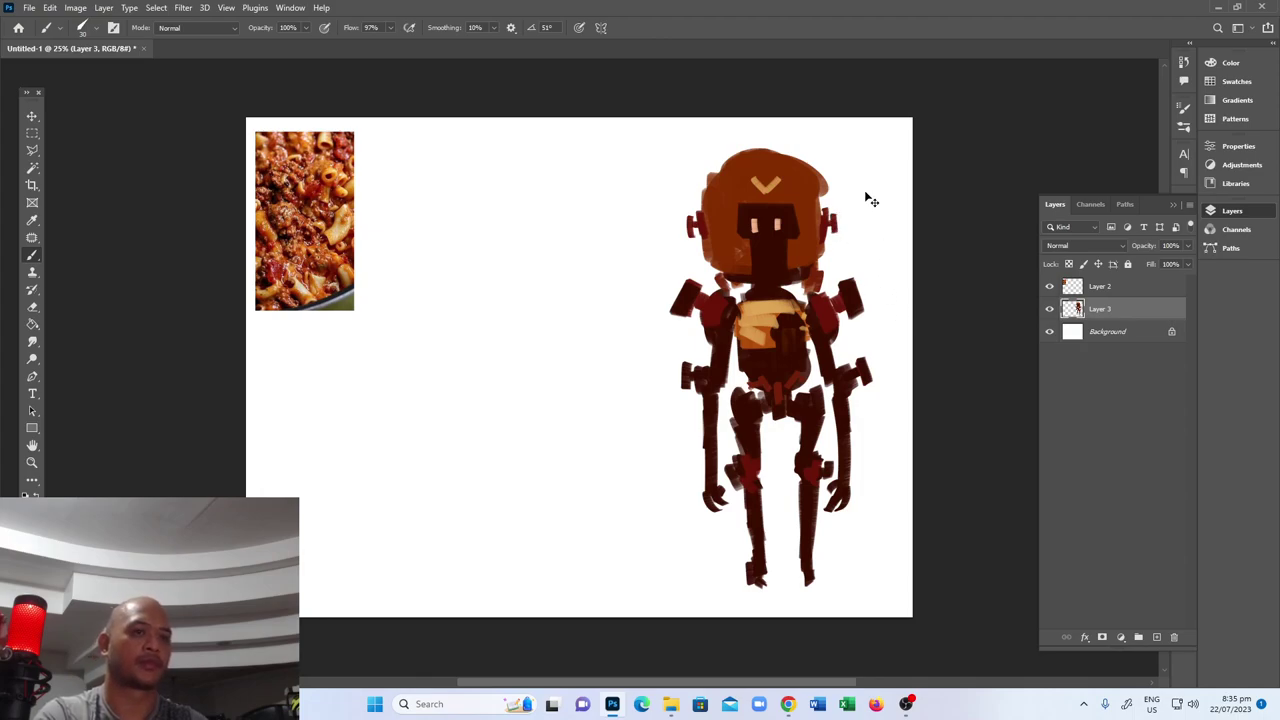
Rotate the whole figure slightly clockwise with Free Transform.
key("ctrl+t")
left_click_drag(871, 166, 884, 153)
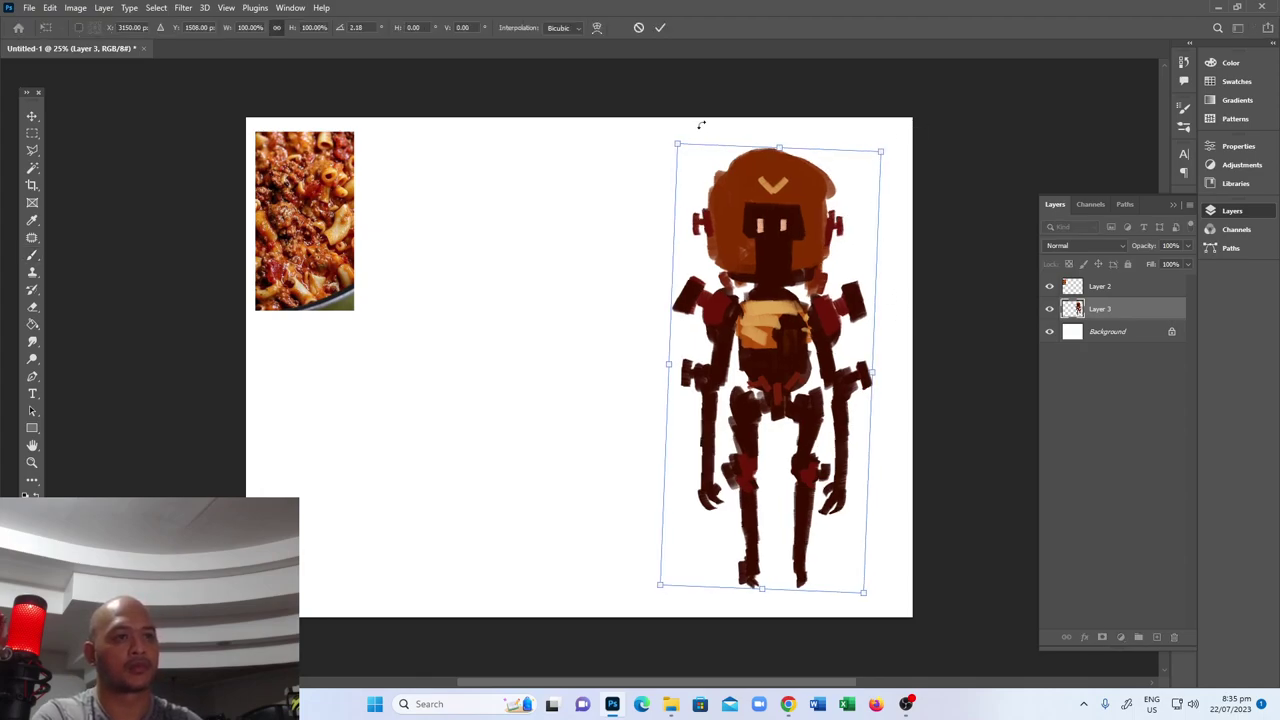
mouse_move(670, 148)
left_mouse_down()
mouse_move(680, 118)
mouse_move(651, 214)
left_mouse_up()
key("Return")
key("b")
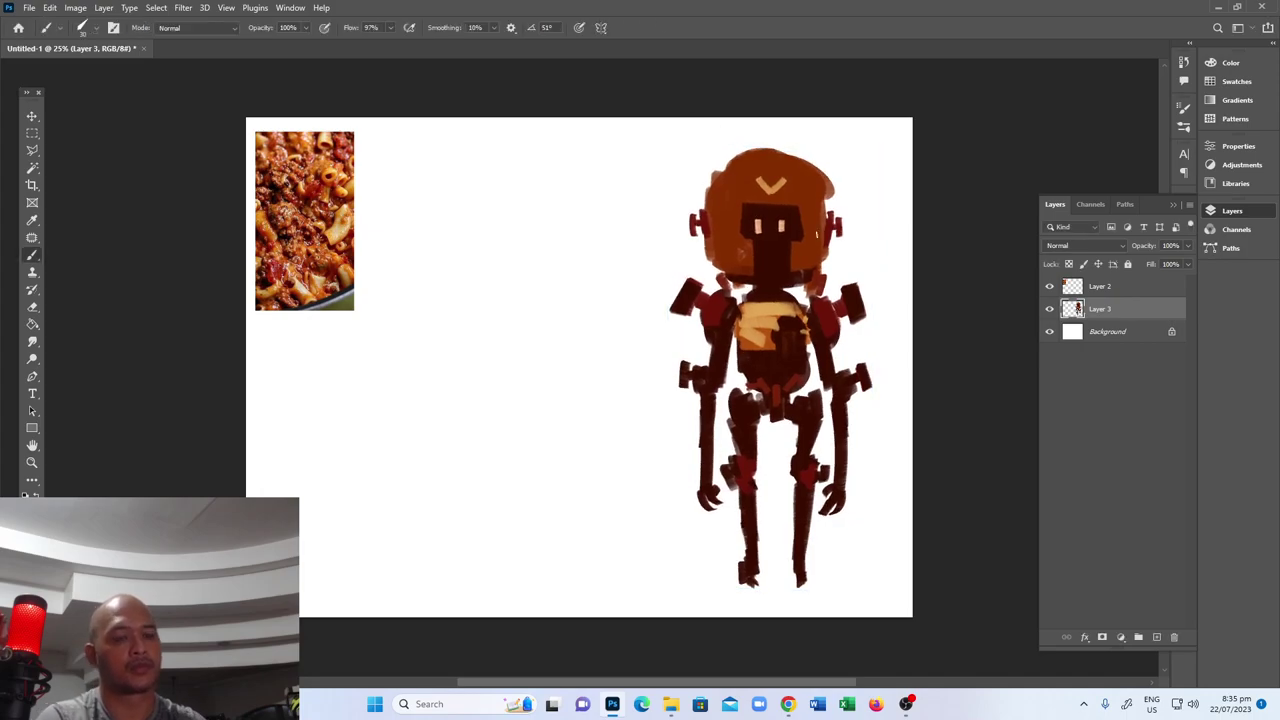
Duplicate the figure's layer and place the copy to the left of the original.
key("v")
left_click_drag(1155, 304, 1156, 637)
left_click_drag(714, 373, 574, 354)
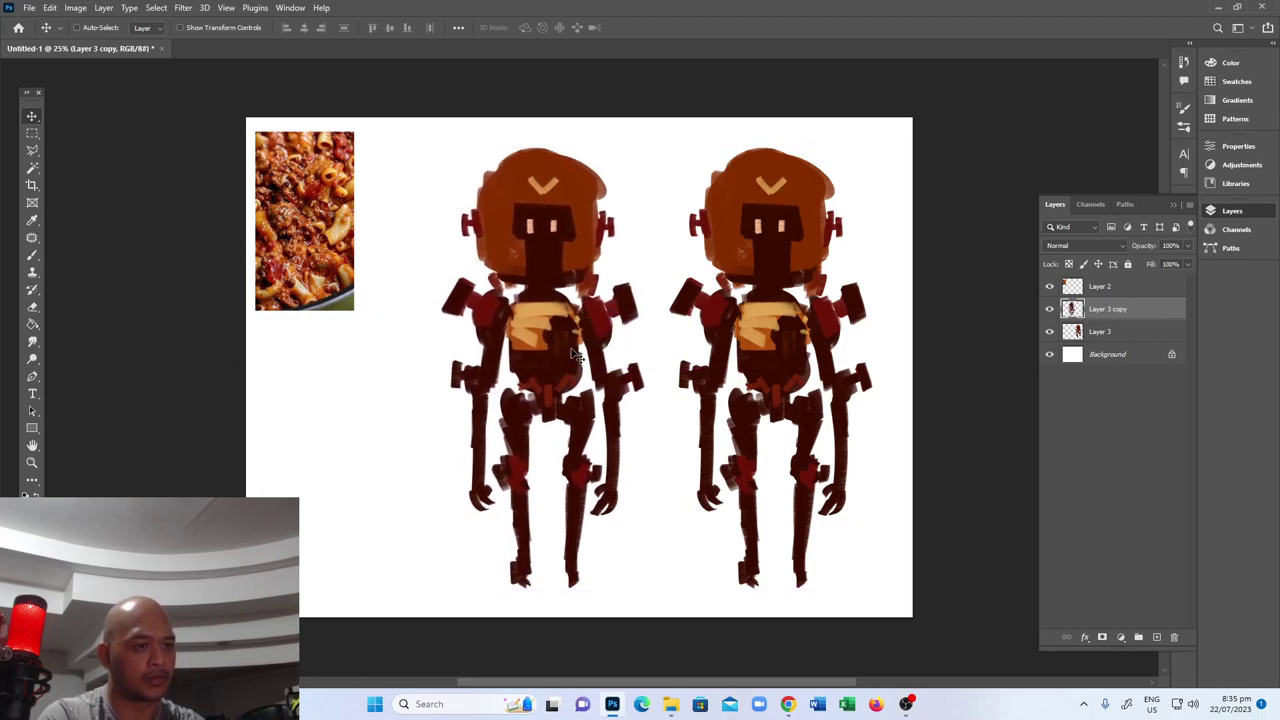
Cut the upper body of the figure copy onto its own layer and open Free Transform on it.
key("l")
left_click(500, 384)
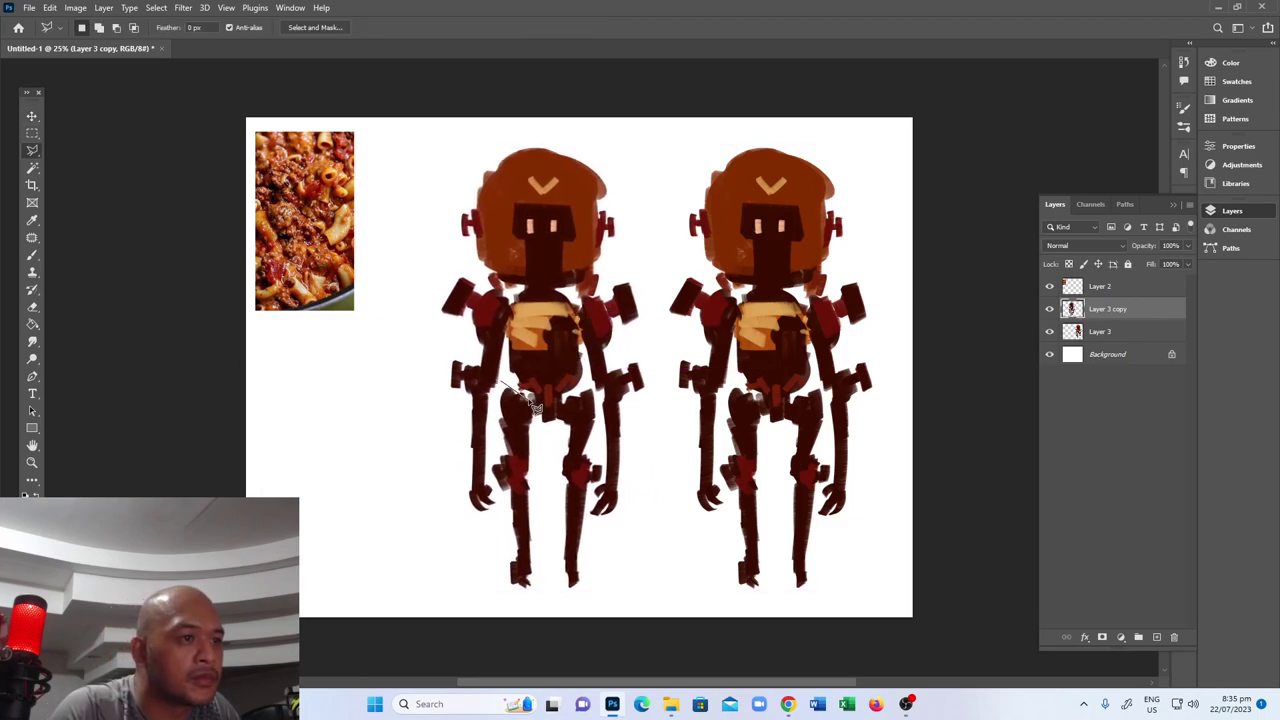
mouse_move(551, 409)
left_mouse_down()
mouse_move(600, 384)
mouse_move(597, 543)
mouse_move(660, 414)
mouse_move(643, 166)
mouse_move(446, 166)
mouse_move(446, 531)
mouse_move(503, 515)
mouse_move(506, 392)
left_mouse_up()
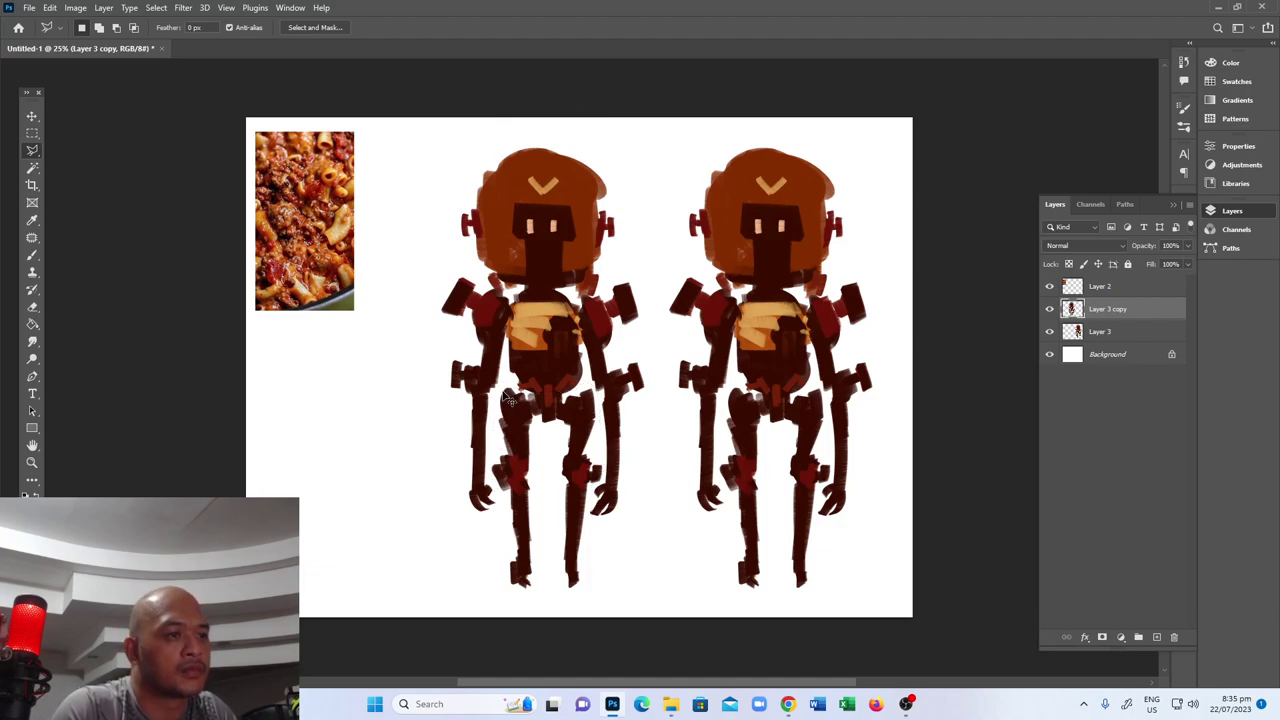
key("Delete")
key("ctrl+d")
key("ctrl+t")
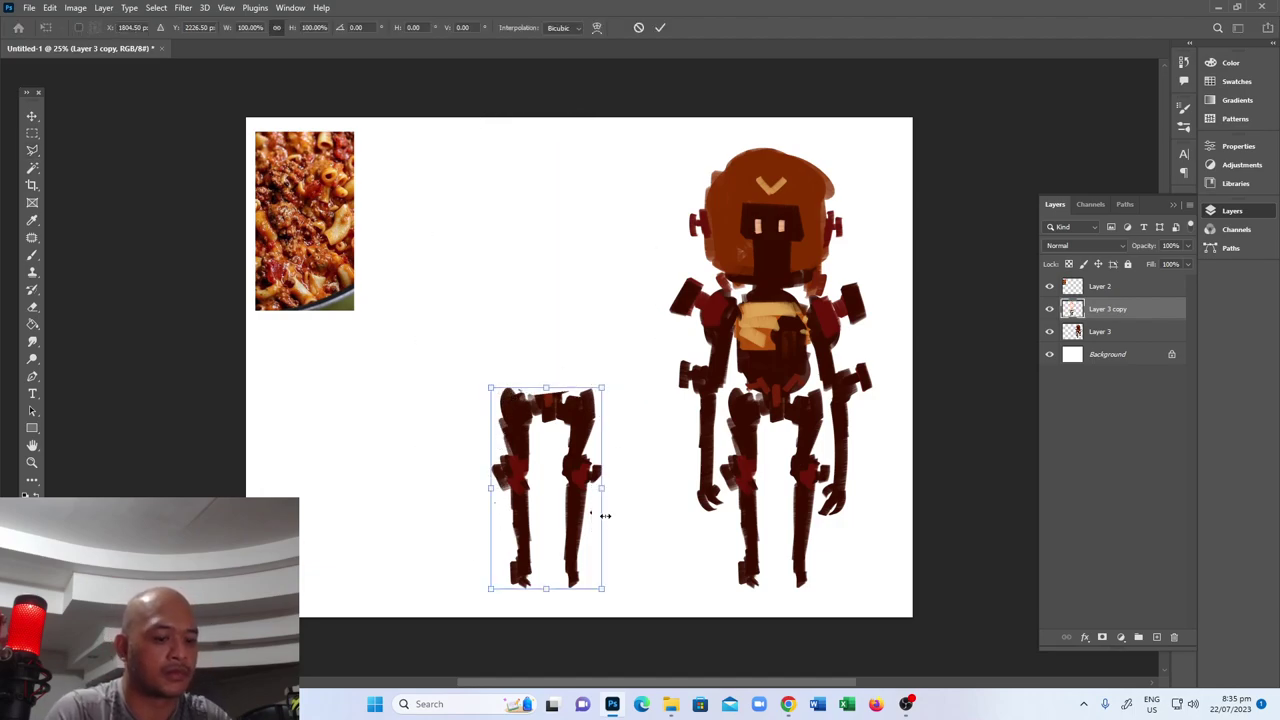
key("Return")
key("ctrl+v")
key("ctrl+t")
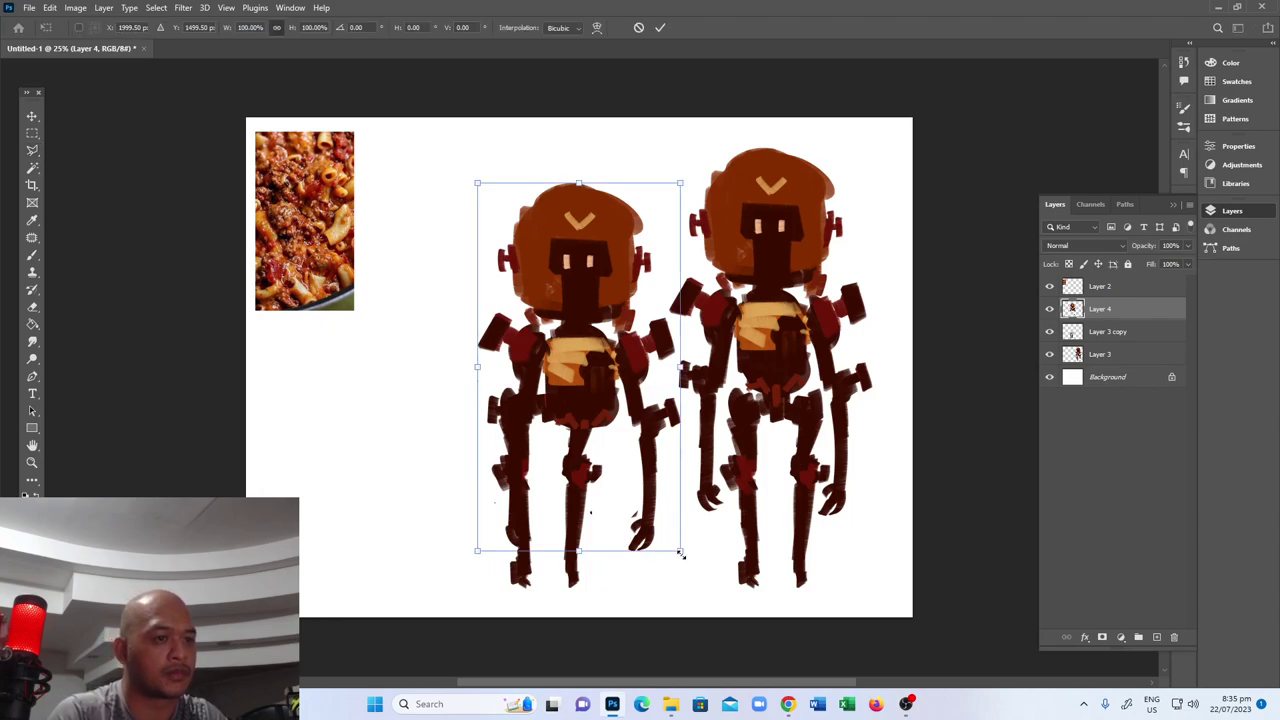
left_click_drag(681, 551, 720, 548)
left_click_drag(478, 560, 417, 549)
key("ctrl+z")
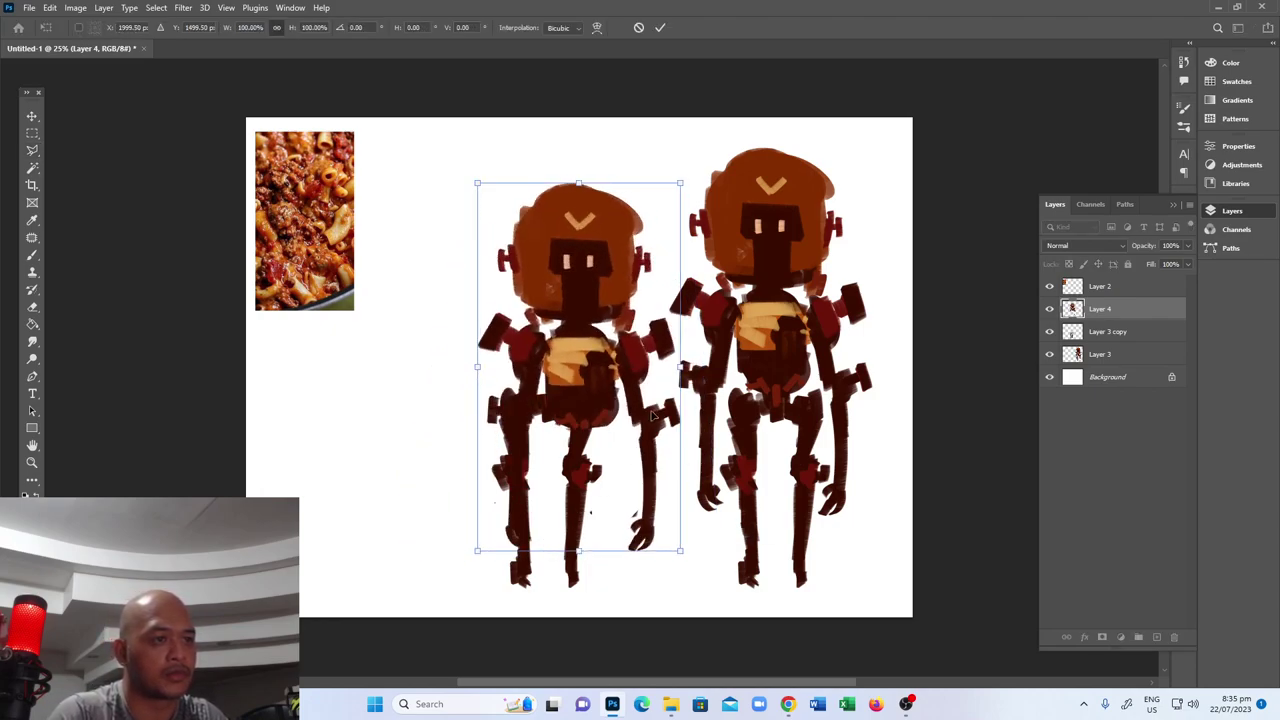
Distort the pasted upper body so the head flares wider than the hands, scale it down and seat it on the legs.
left_click_drag(478, 184, 429, 190)
left_click_drag(676, 184, 711, 183)
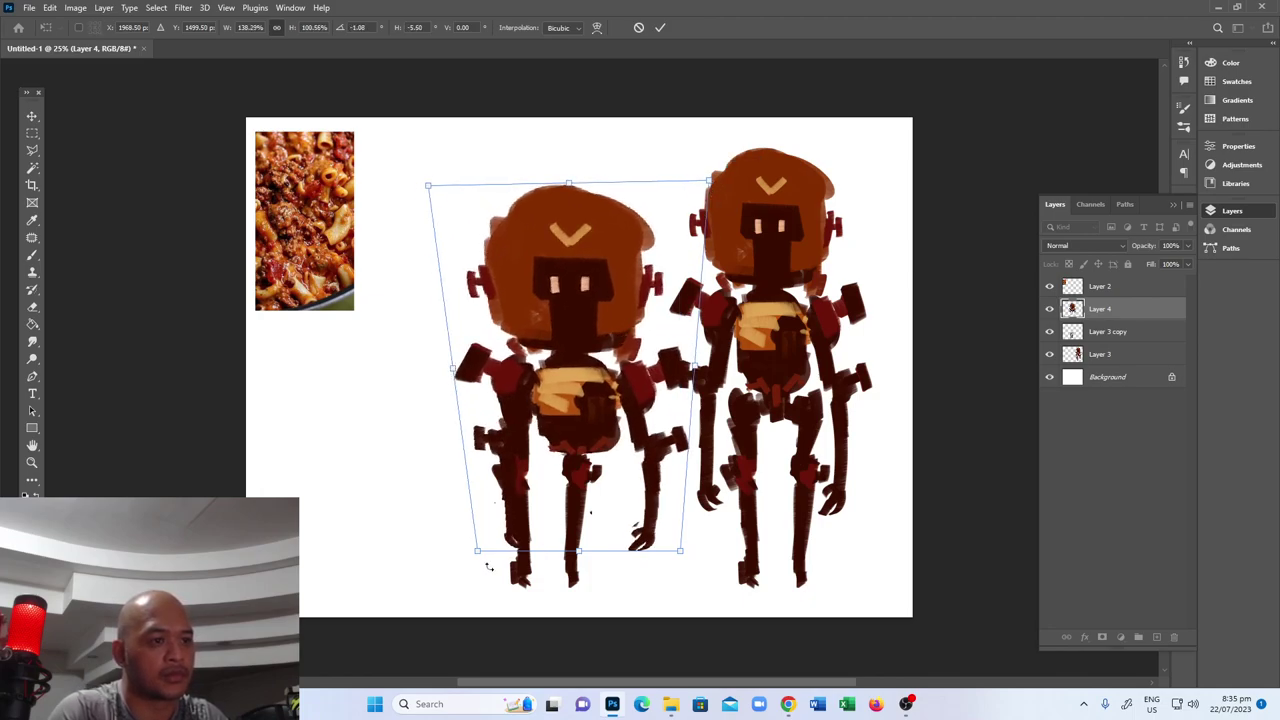
left_click_drag(467, 557, 460, 556)
left_click_drag(633, 467, 607, 410)
left_click_drag(661, 498, 625, 440)
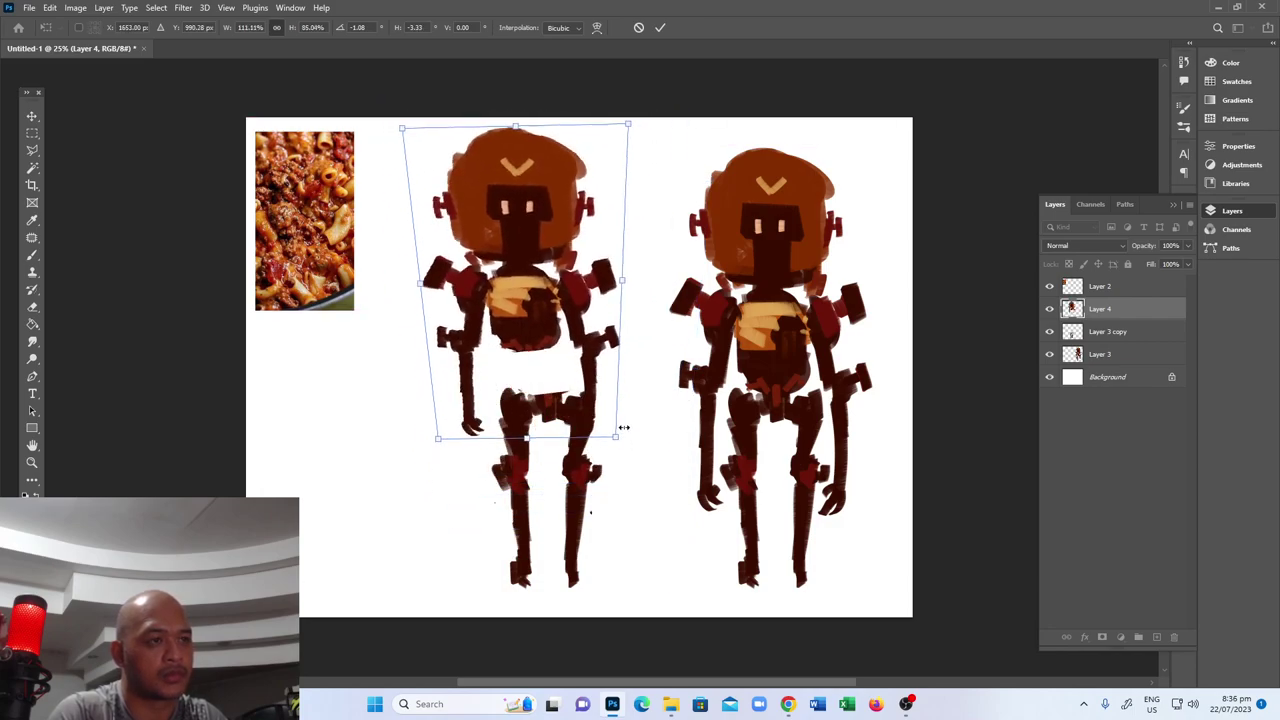
left_click_drag(610, 336, 628, 372)
left_click_drag(646, 159, 691, 152)
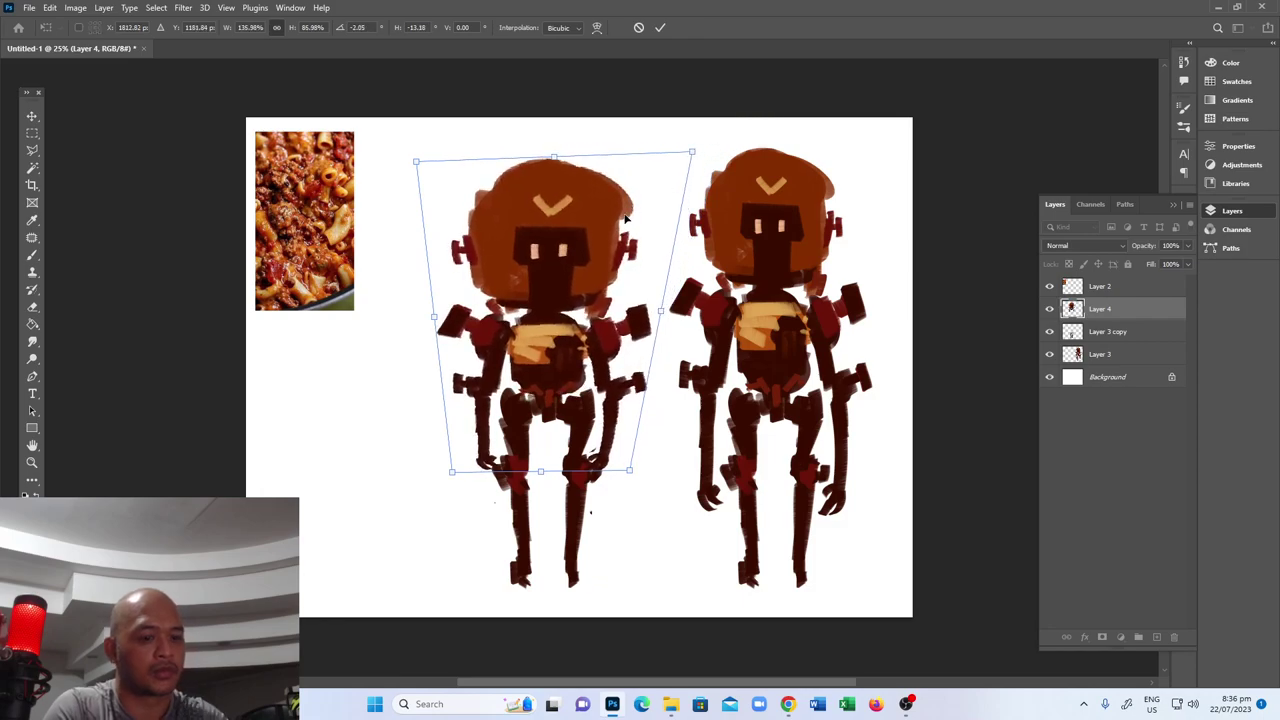
key("Return")
Erase the cap's protruding right edge on the enlarged head and stretch the upper body slightly outward on its left side.
key("e")
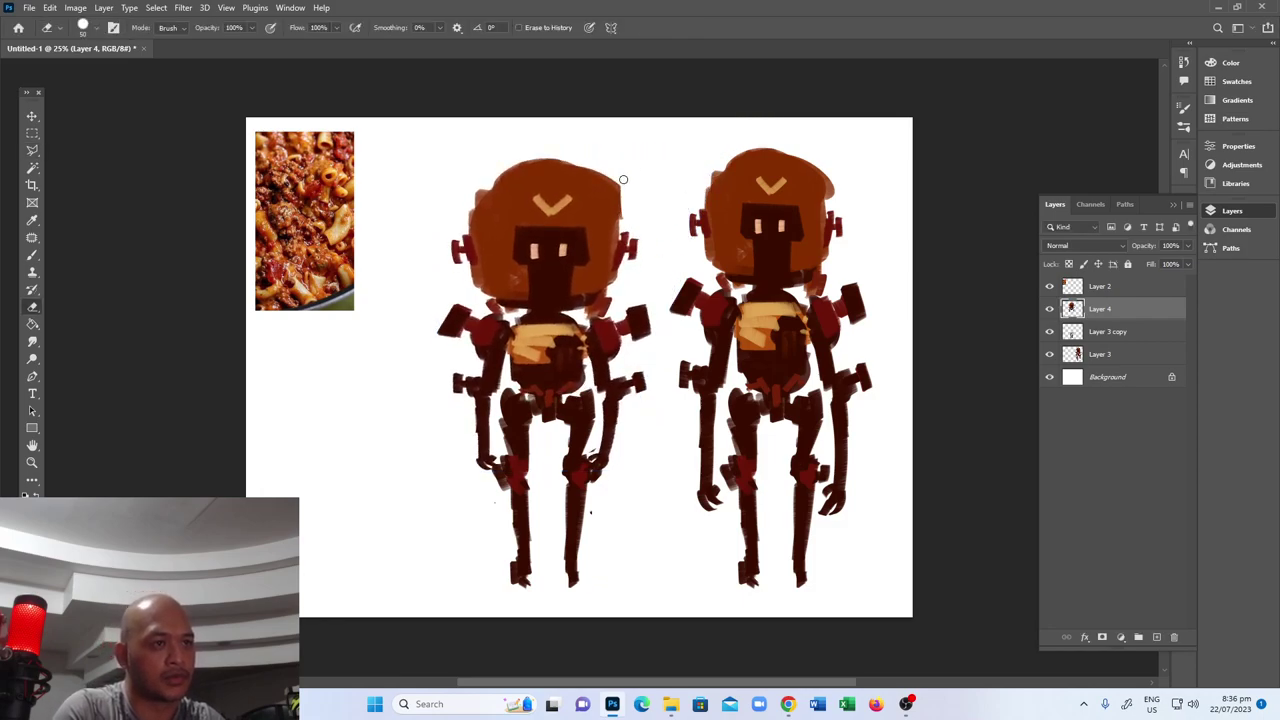
key("ctrl+t")
left_click_drag(434, 152, 433, 155)
key("Return")
Shorten the copied legs on Layer 3 copy and taper them toward the feet with Free Transform.
right_click(610, 428, "ctrl")
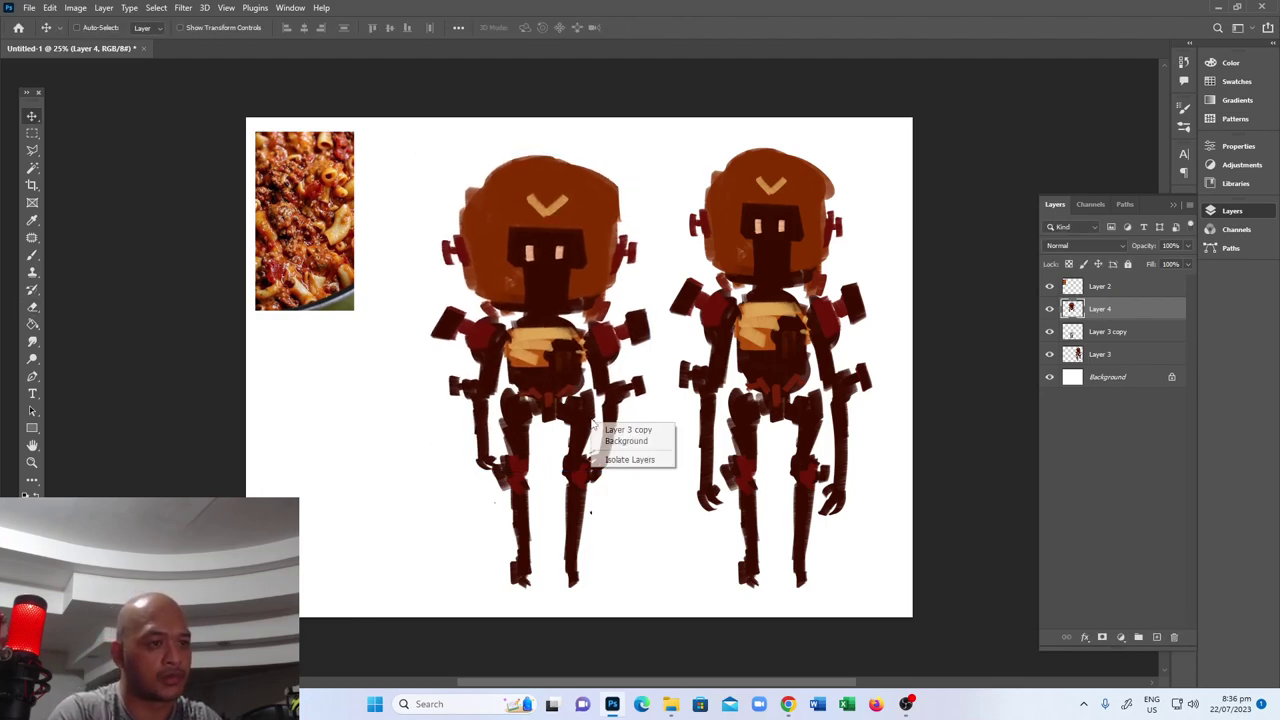
left_click(614, 432)
key("ctrl+t")
mouse_move(596, 413)
left_mouse_down()
mouse_move(586, 418)
mouse_move(594, 402)
mouse_move(583, 428)
mouse_move(586, 410)
left_mouse_up()
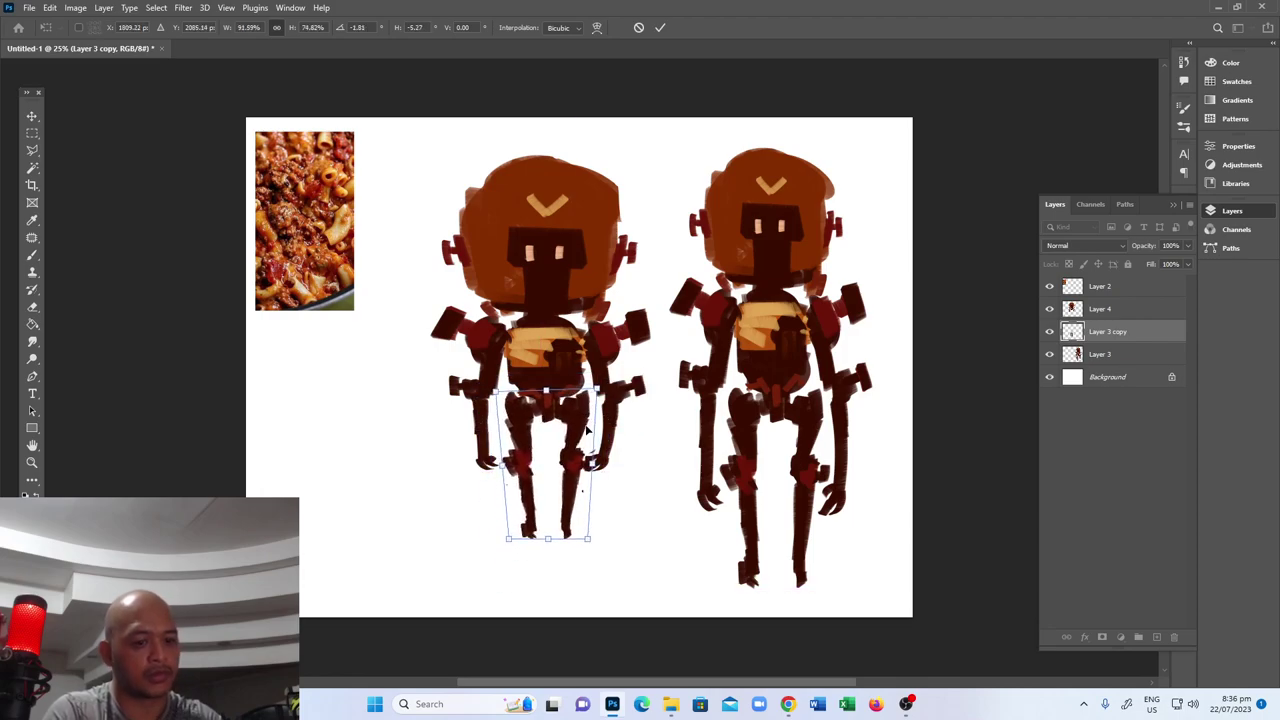
key("Return")
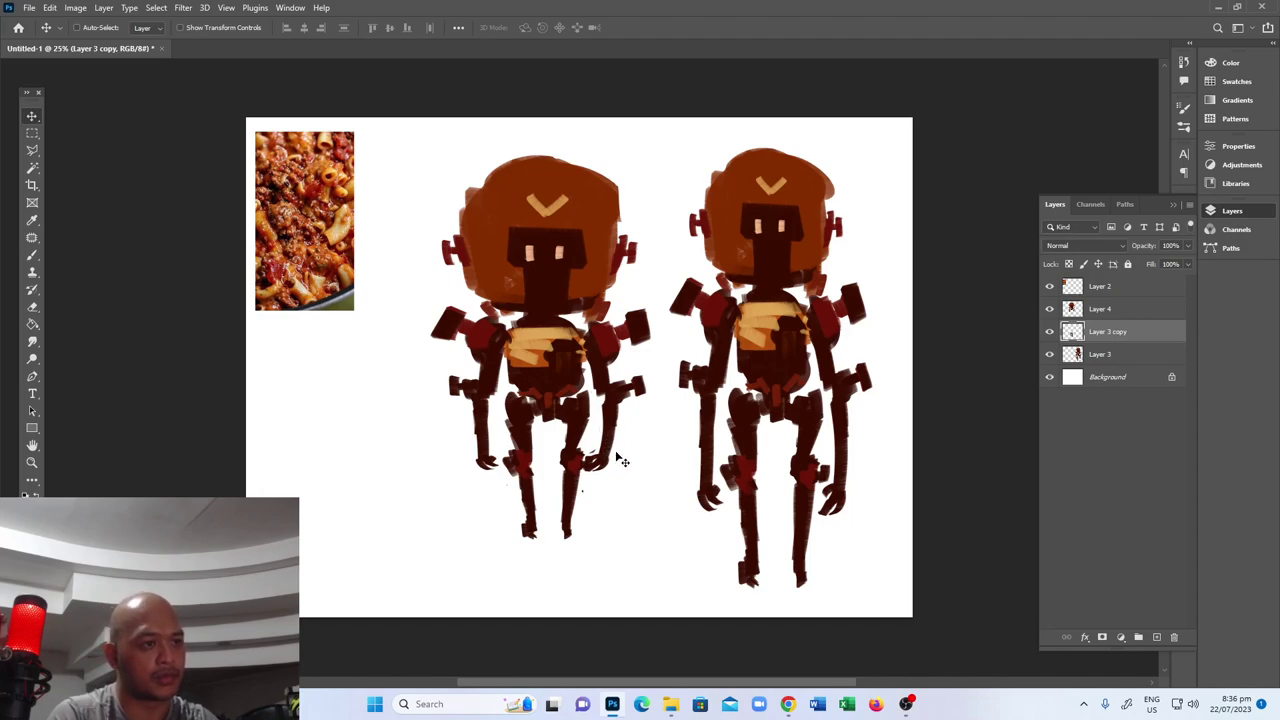
Merge the upper body layer with the shortened legs and move the combined figure lower on the canvas.
left_click(1125, 312)
key("ctrl+e")
left_click_drag(580, 372, 587, 410)
Scale the merged figure down to a small big-headed robot standing level with the tall robot's feet.
key("ctrl+t")
left_click_drag(635, 211, 586, 280)
left_click_drag(584, 328, 639, 332)
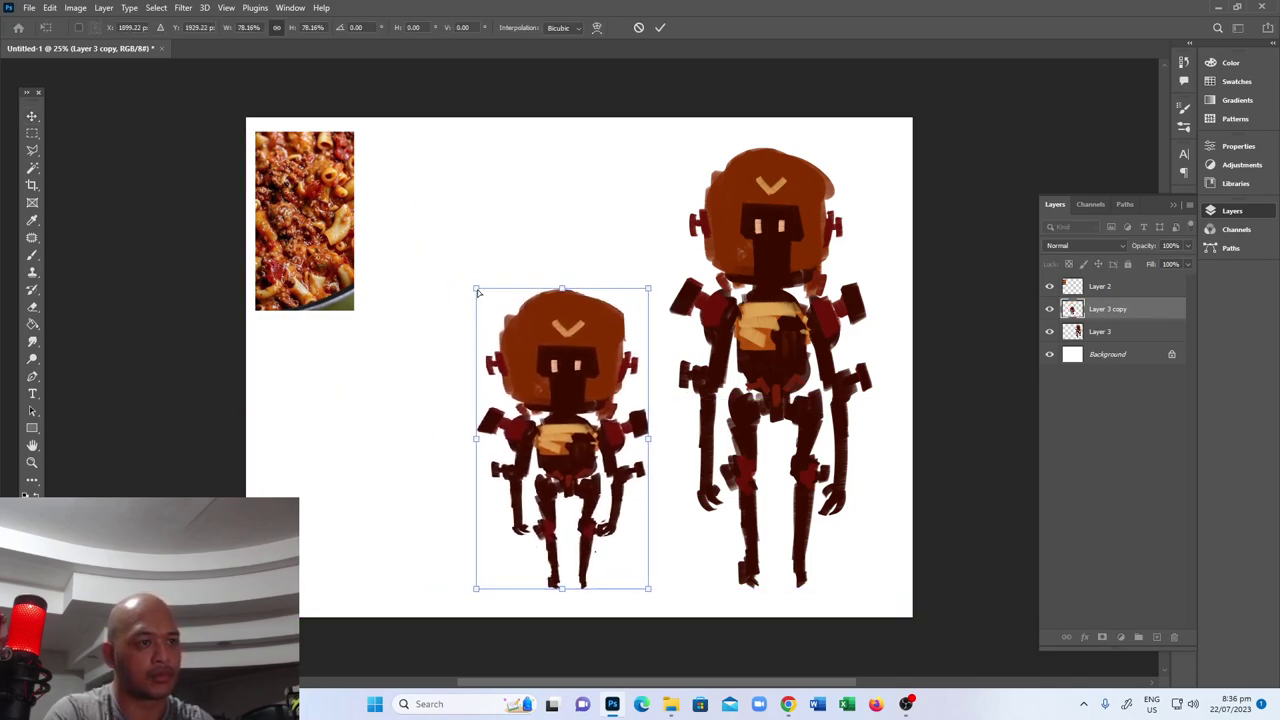
mouse_move(648, 289)
left_mouse_down()
mouse_move(668, 280)
mouse_move(660, 287)
left_mouse_up()
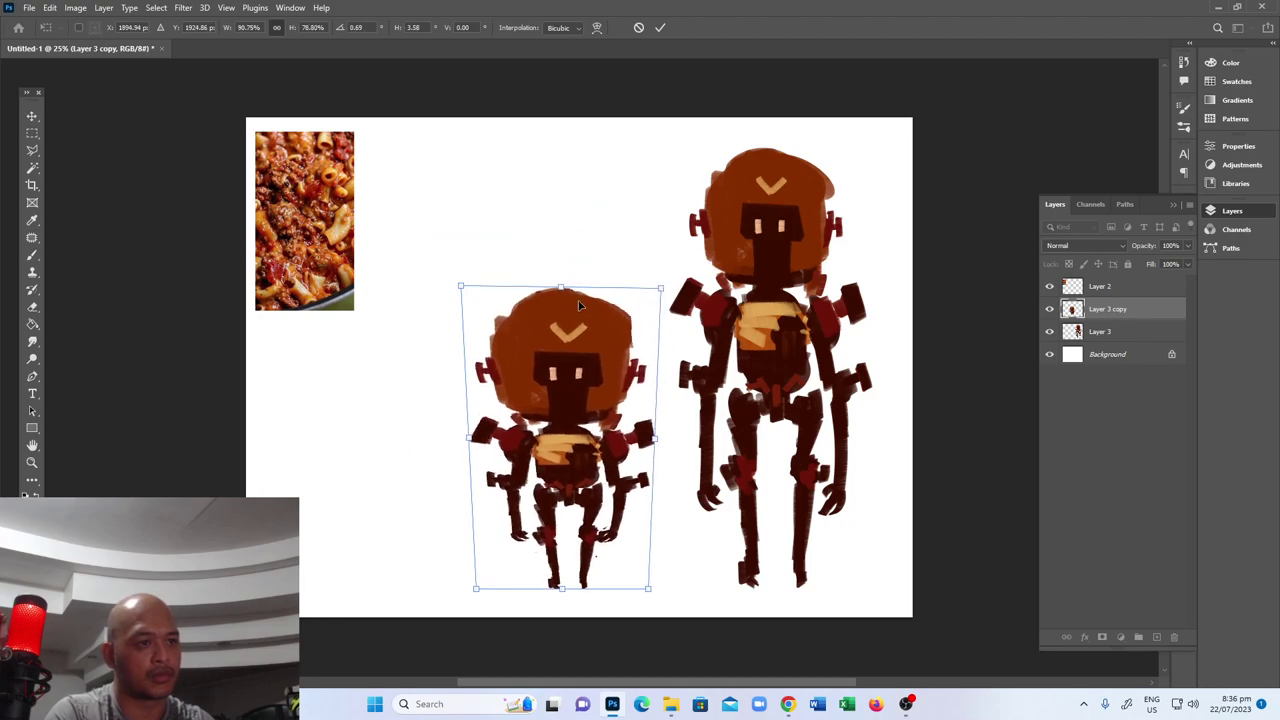
left_click_drag(561, 288, 572, 398)
key("Return")
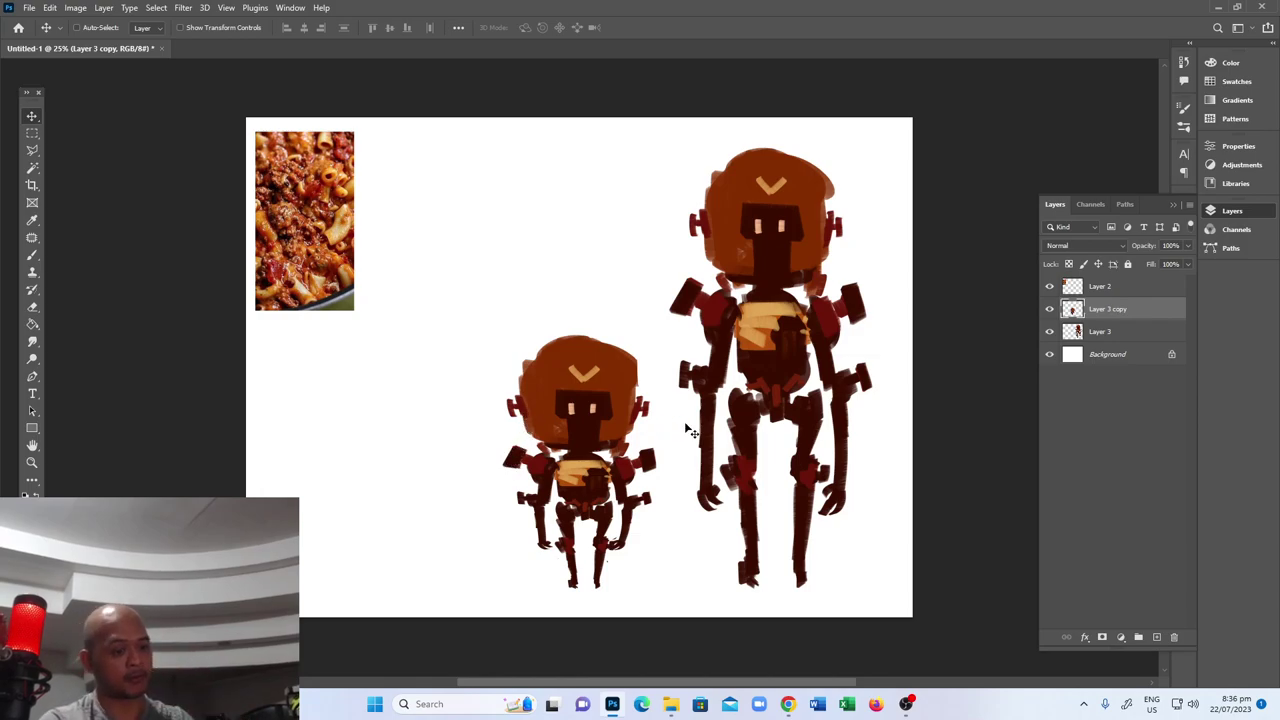
Duplicate the tall robot's Layer 3, place the copy left of the small robot and hide the food photo layer.
key("b")
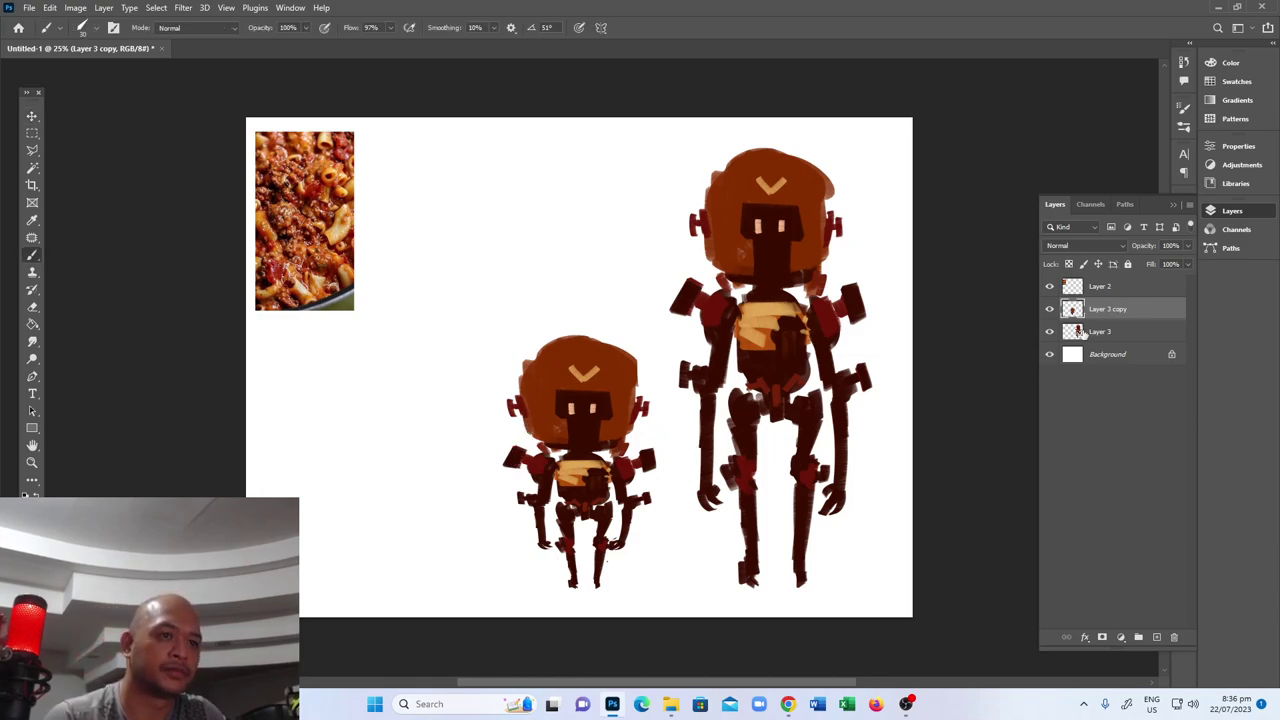
left_click(1137, 334)
left_click_drag(1125, 344, 1156, 637)
key("v")
left_click_drag(798, 430, 432, 430)
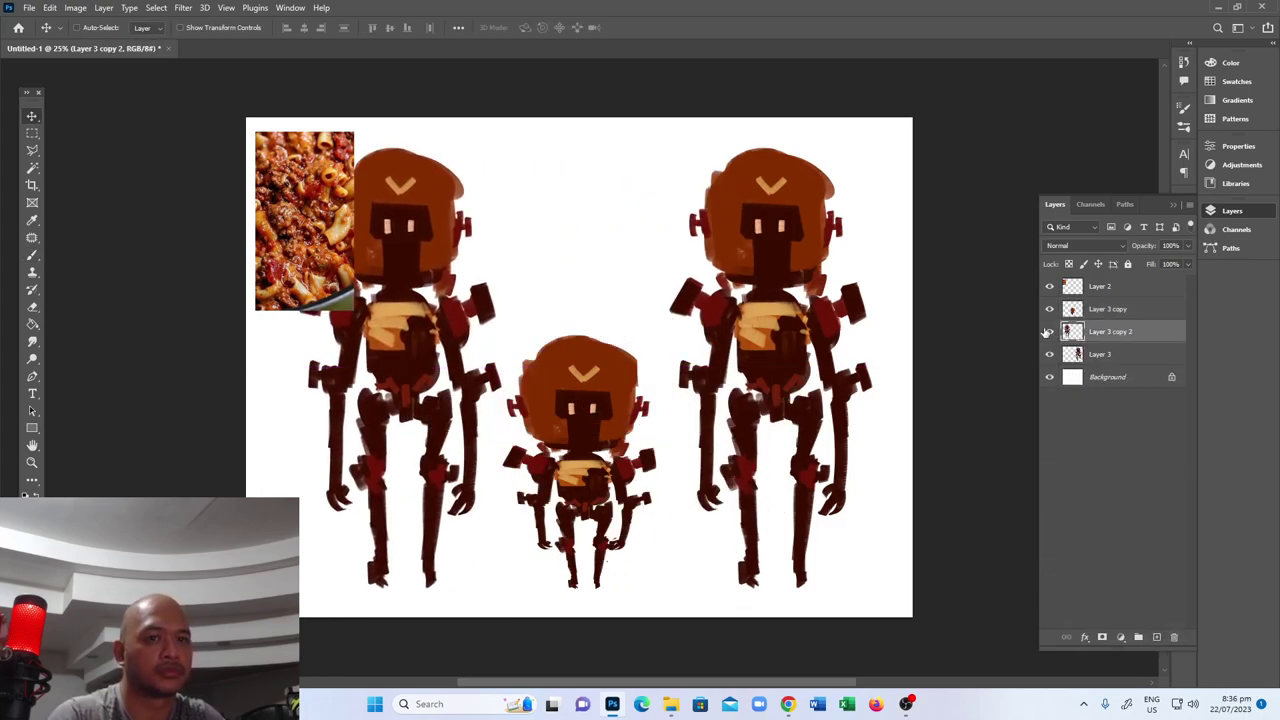
left_click(1050, 287)
Cut the upper body of the leftmost figure away from its legs and paste it onto a new layer.
mouse_move(481, 390)
left_mouse_down()
mouse_move(457, 371)
mouse_move(443, 418)
mouse_move(420, 392)
mouse_move(438, 405)
mouse_move(437, 497)
mouse_move(477, 541)
mouse_move(481, 146)
mouse_move(251, 392)
mouse_move(331, 594)
mouse_move(338, 392)
mouse_move(392, 398)
left_mouse_up()
key("l")
key("Delete")
key("ctrl+t")
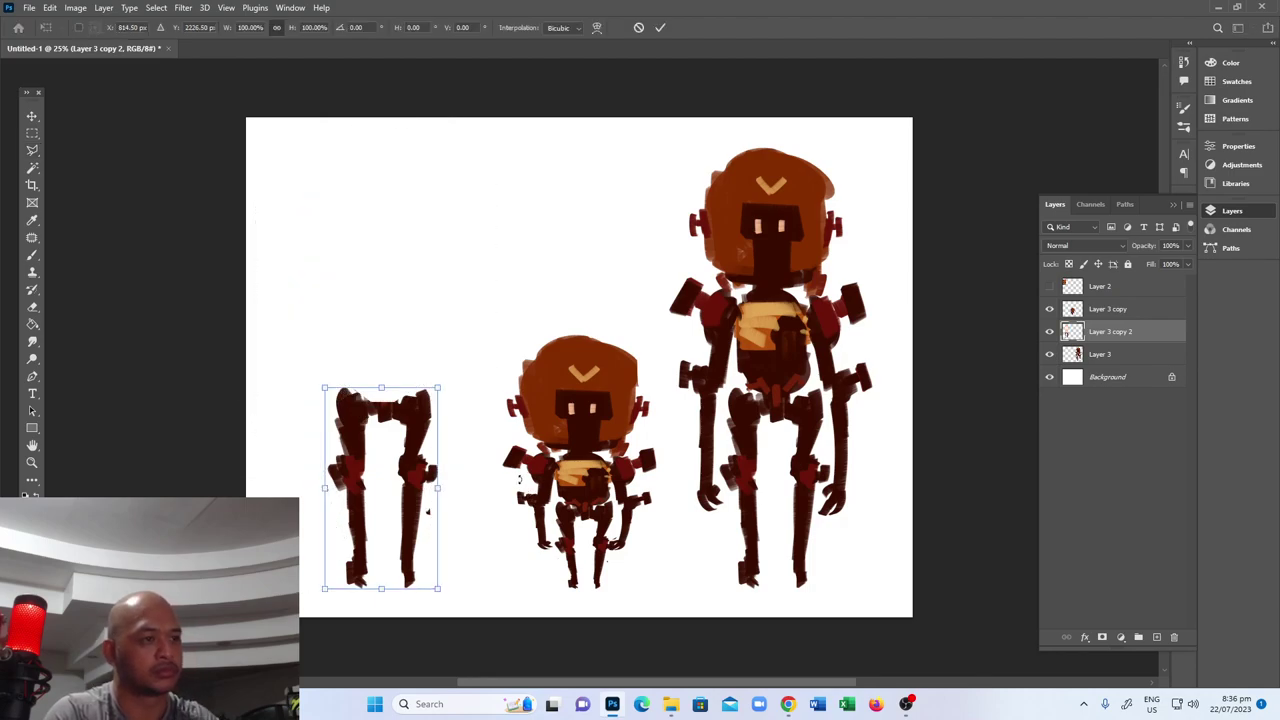
key("Return")
key("ctrl+v")
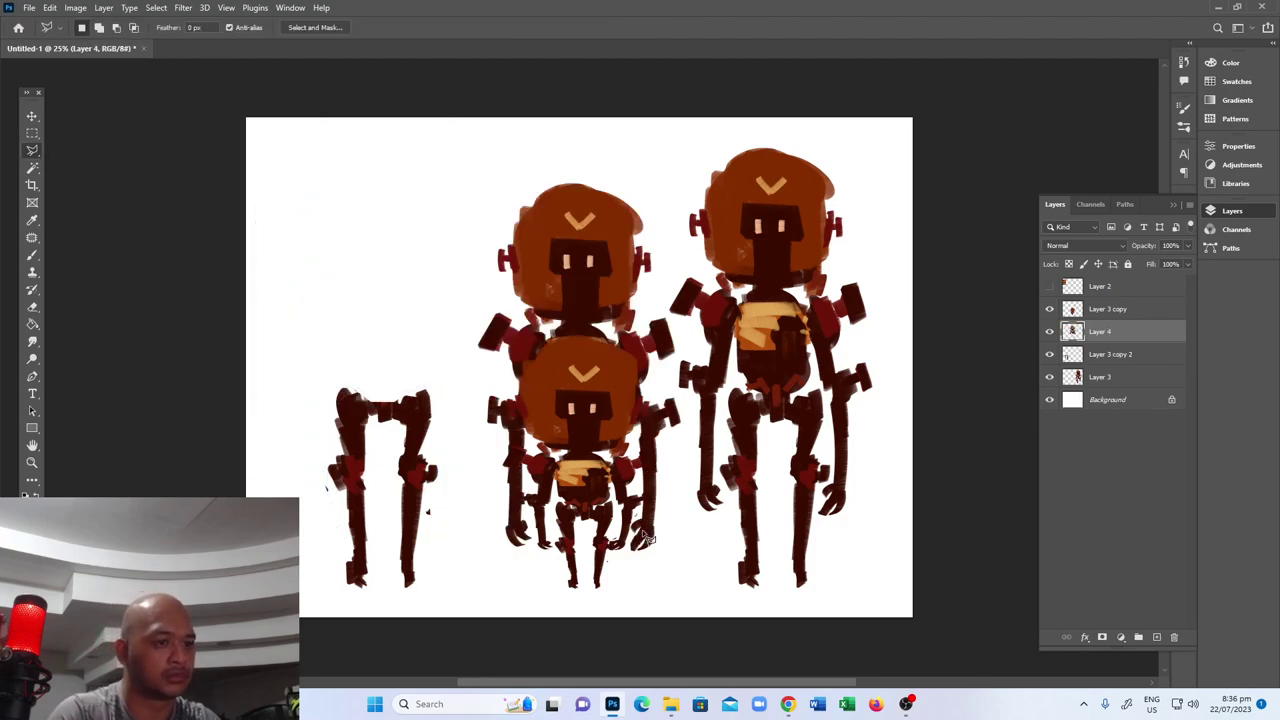
Distort the pasted upper body to narrow toward the head, shrink it and place it above the leftmost legs.
key("ctrl+t")
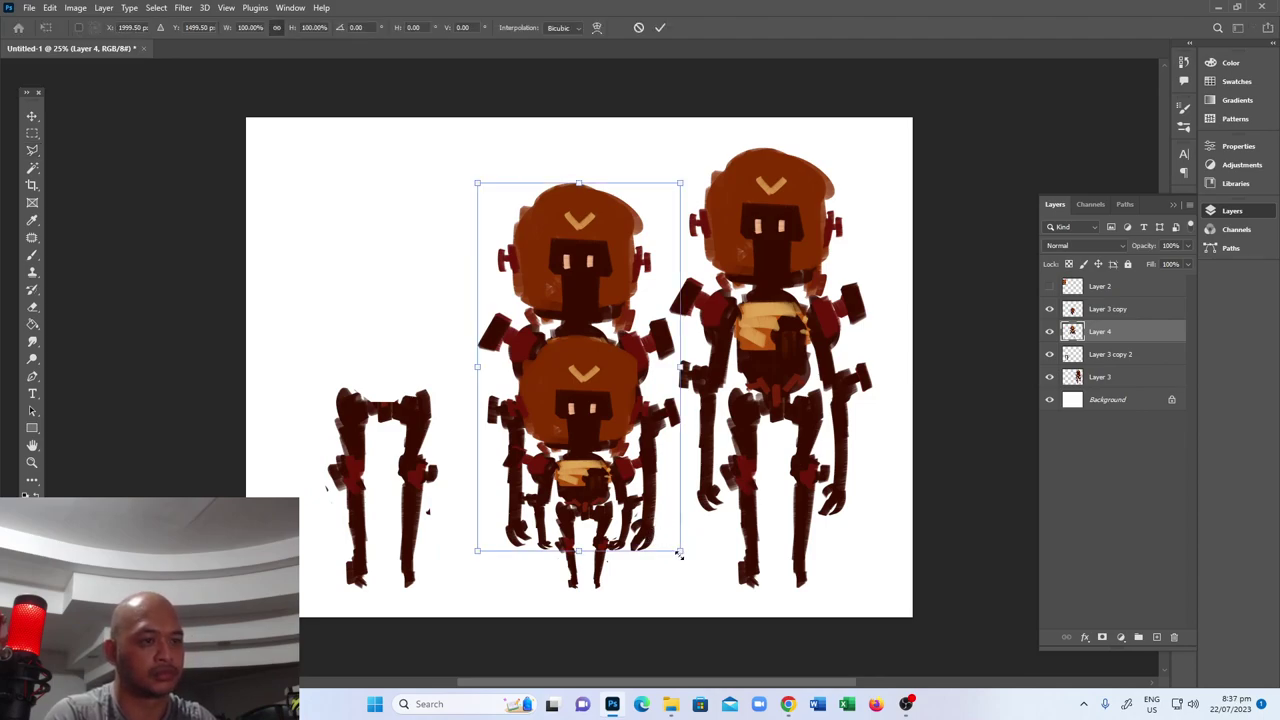
left_click_drag(679, 554, 705, 538)
key("ctrl+z")
left_click_drag(477, 550, 449, 543)
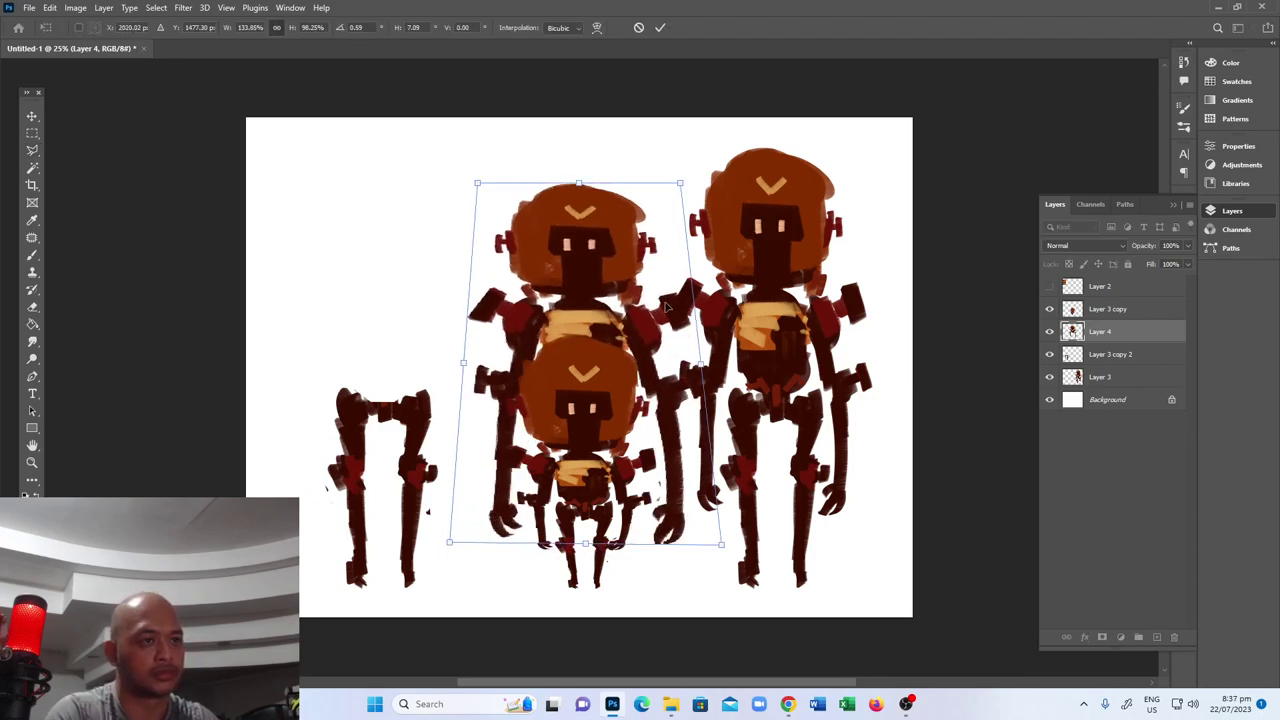
left_click_drag(679, 178, 439, 156)
left_click_drag(307, 157, 313, 158)
left_click_drag(472, 367, 465, 380)
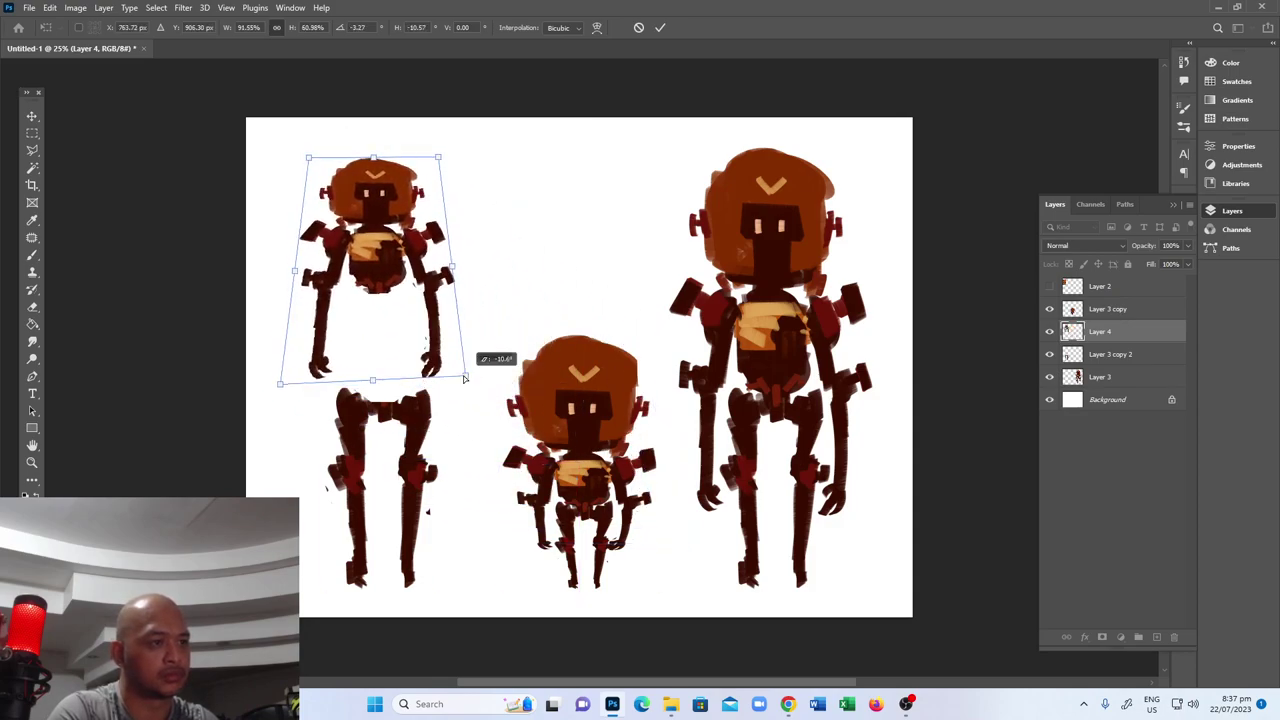
left_click_drag(290, 372, 297, 371)
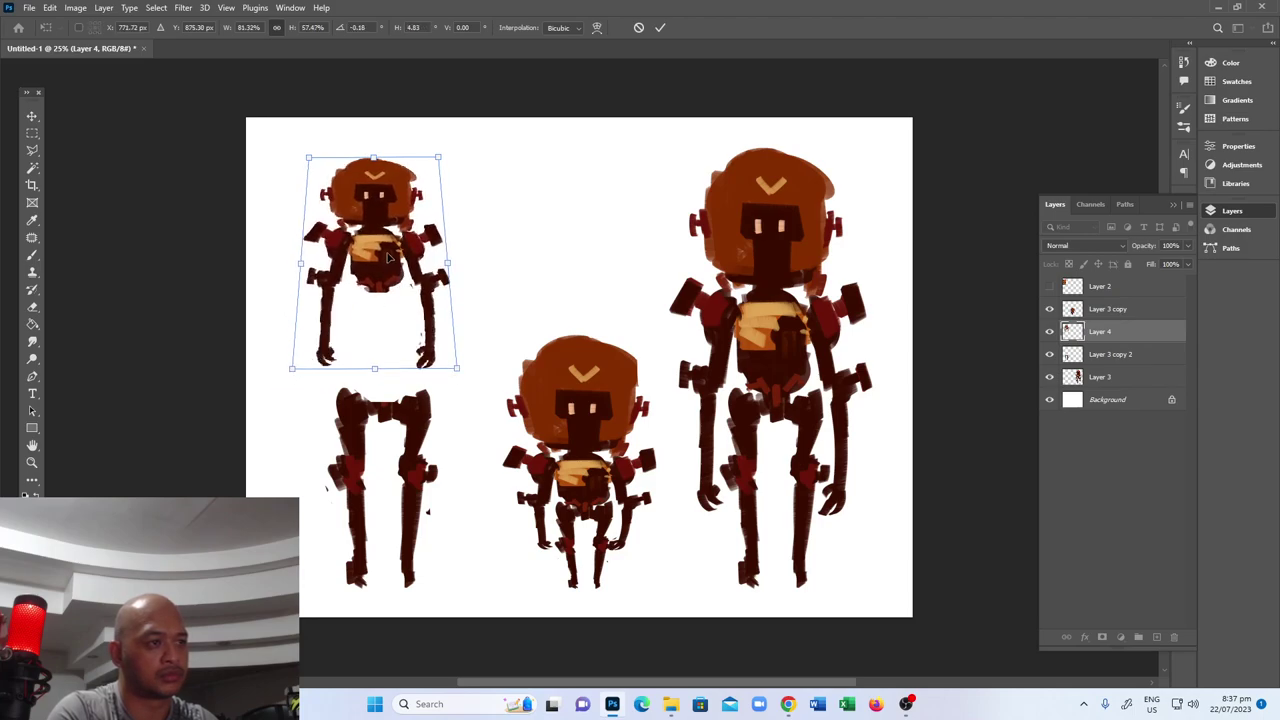
left_click_drag(421, 218, 428, 236)
mouse_move(448, 176)
left_mouse_down()
mouse_move(440, 230)
mouse_move(438, 196)
left_mouse_up()
key("Return")
Cut the right-hand arm of the leftmost figure onto its own layer and rotate it outward from the torso.
key("l")
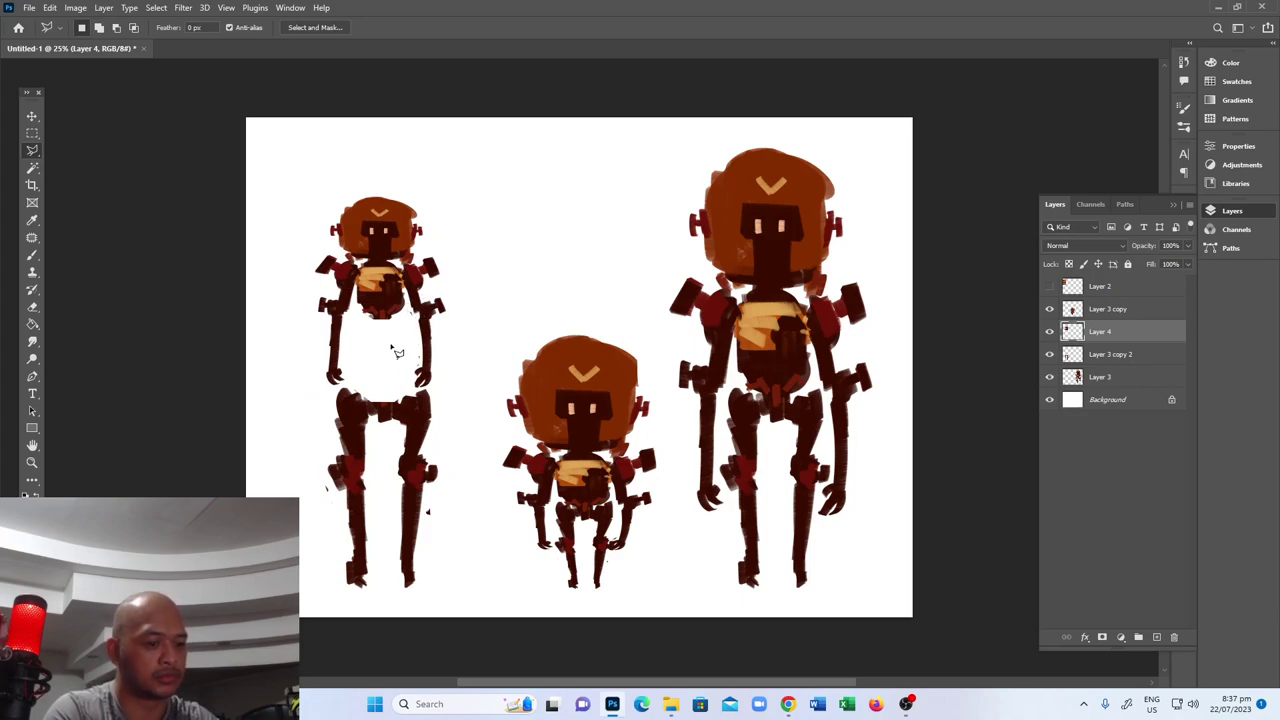
mouse_move(405, 272)
left_mouse_down()
mouse_move(408, 385)
mouse_move(415, 396)
mouse_move(468, 352)
mouse_move(452, 367)
mouse_move(460, 385)
mouse_move(478, 360)
mouse_move(470, 236)
mouse_move(412, 265)
left_mouse_up()
left_click(412, 272)
key("ctrl+v")
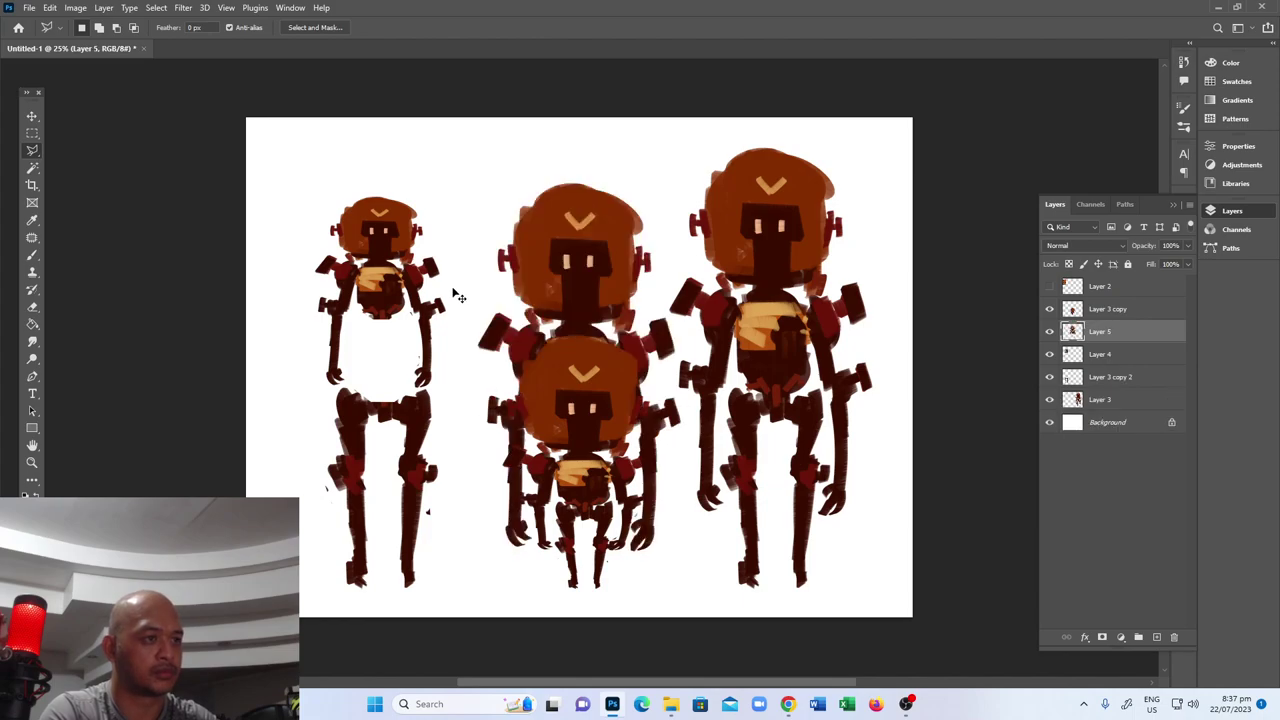
key("ctrl+z")
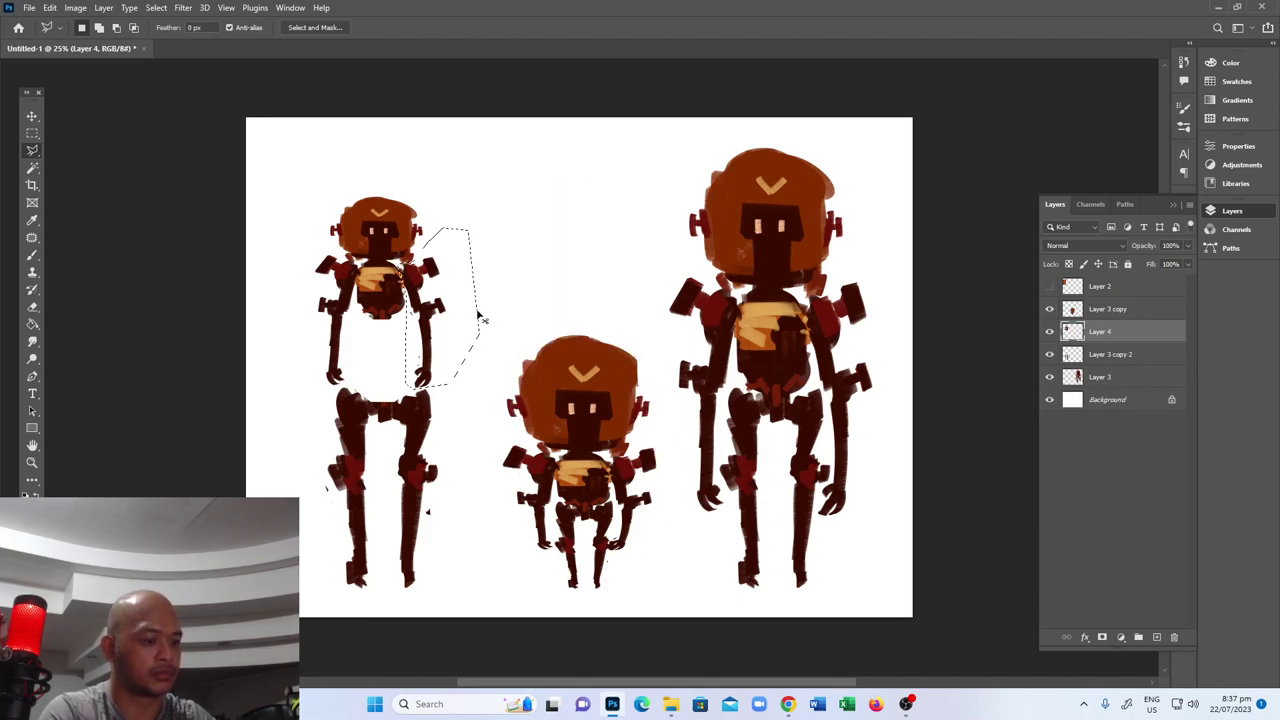
key("ctrl+x")
key("ctrl+v")
key("ctrl+t")
mouse_move(594, 246)
left_mouse_down()
mouse_move(606, 243)
mouse_move(585, 240)
left_mouse_up()
left_click_drag(570, 295, 450, 285)
key("Return")
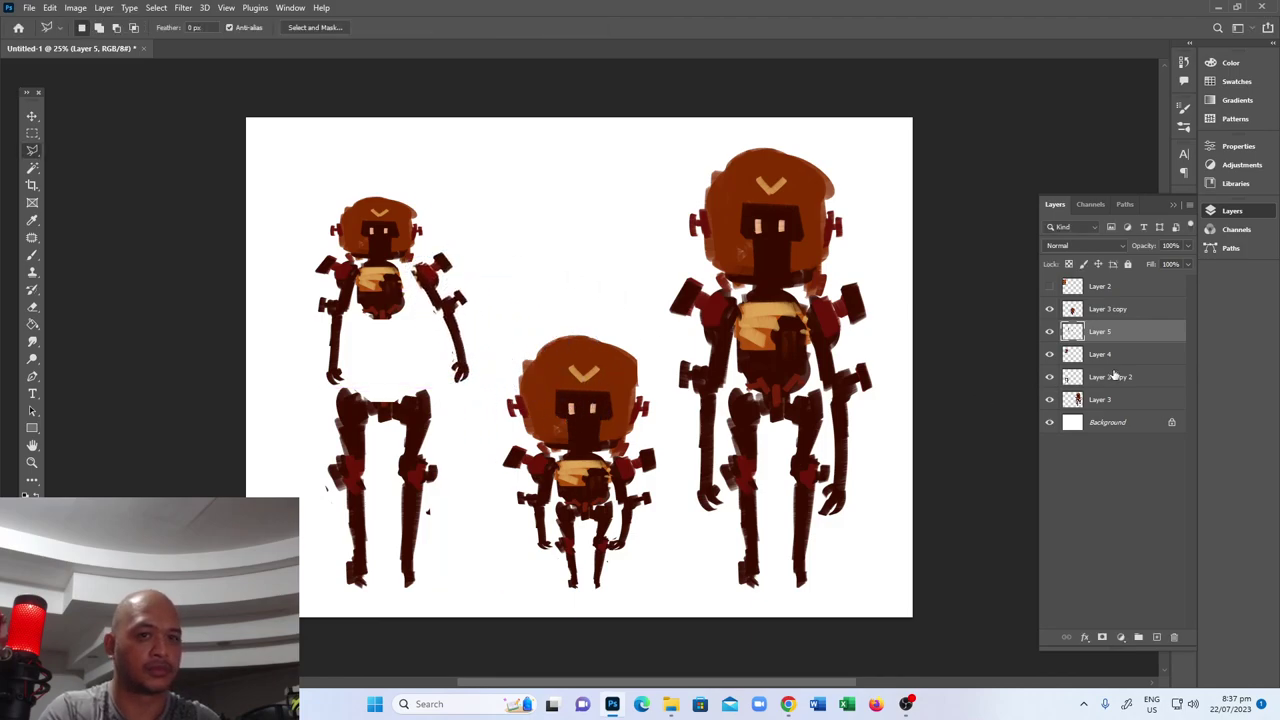
Cut the left-hand arm from Layer 4 onto its own layer and angle it outward to mirror the other arm.
left_click(1125, 360)
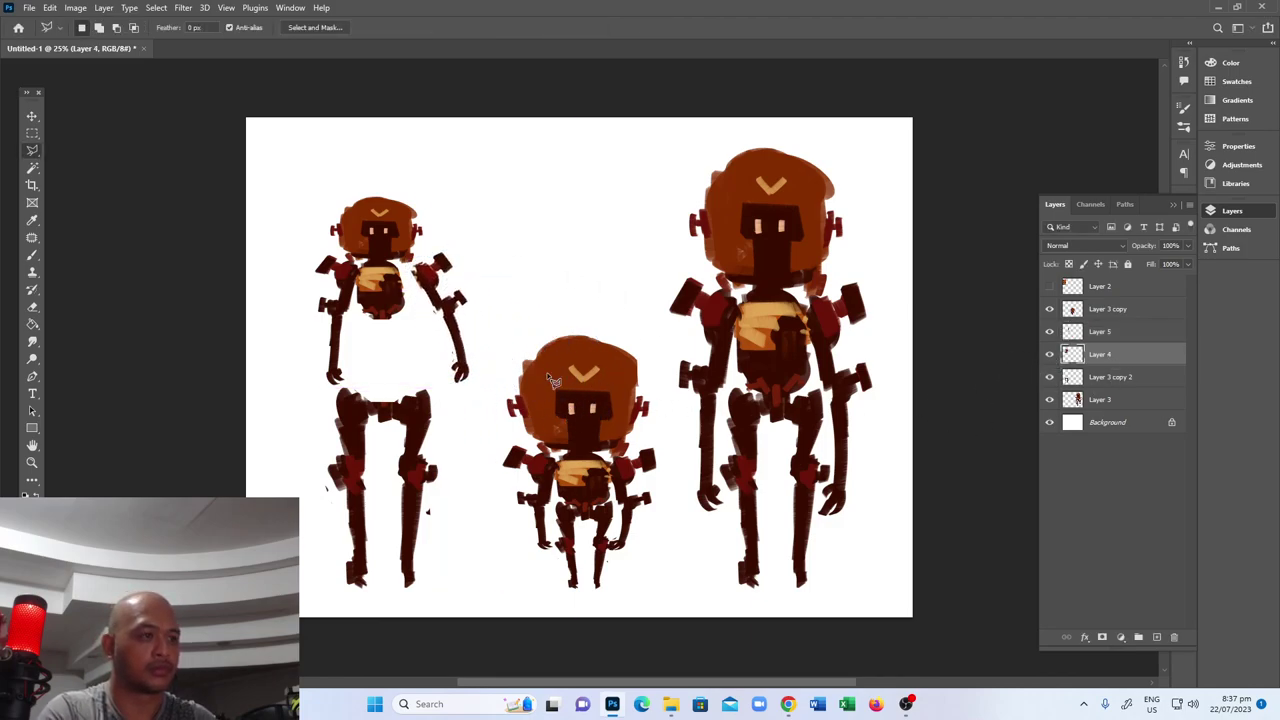
left_click(355, 266)
left_click(355, 395)
left_click(290, 405)
left_click(290, 257)
left_click(358, 267)
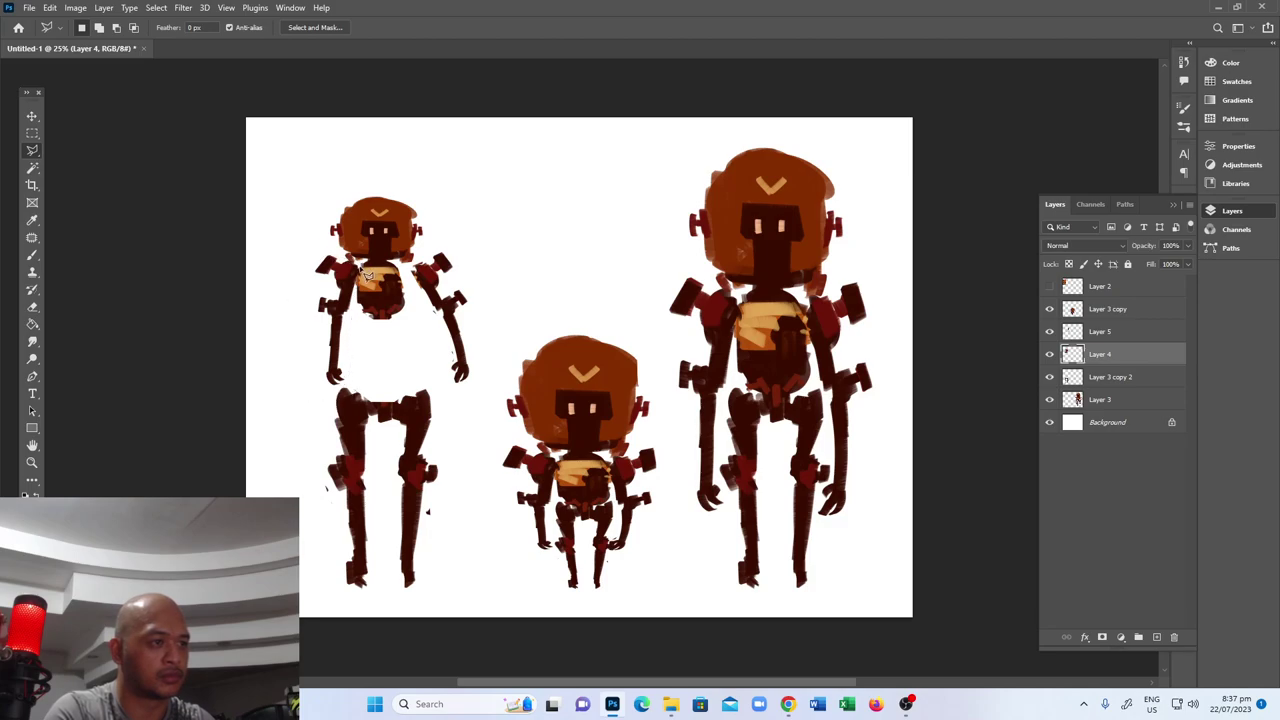
key("ctrl+x")
key("ctrl+v")
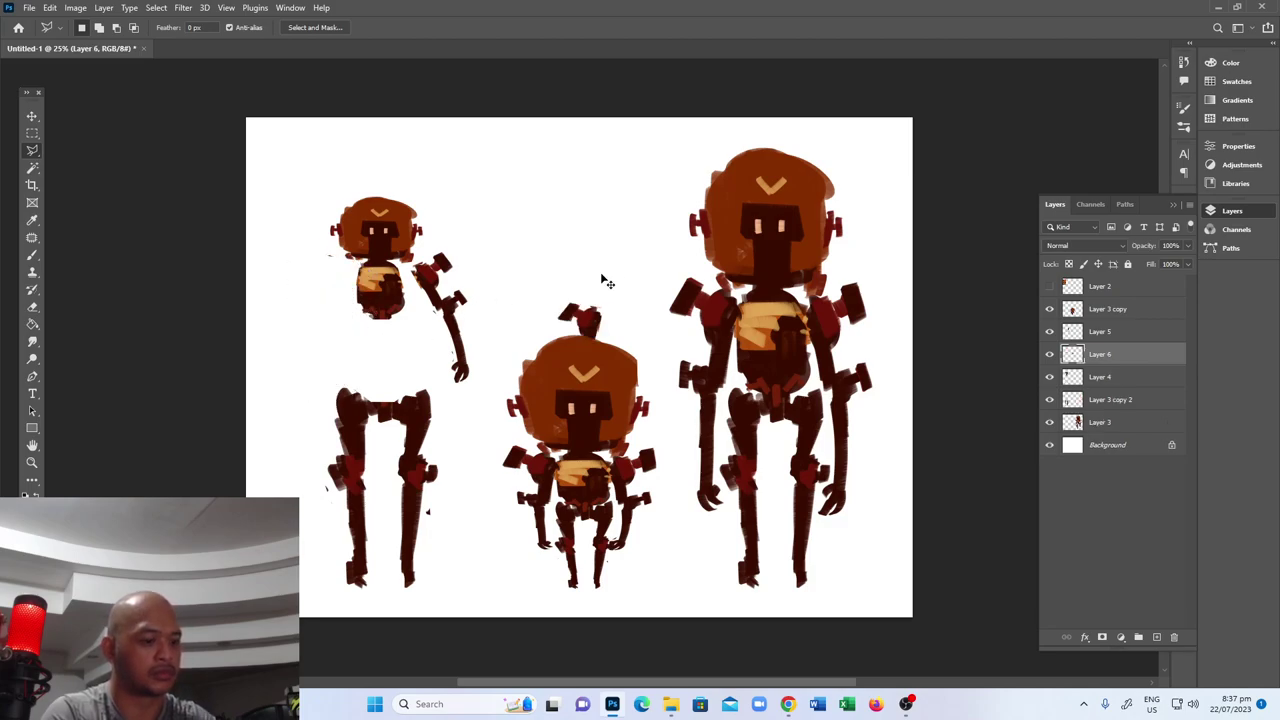
key("ctrl+t")
left_click_drag(600, 285, 330, 300)
key("Return")
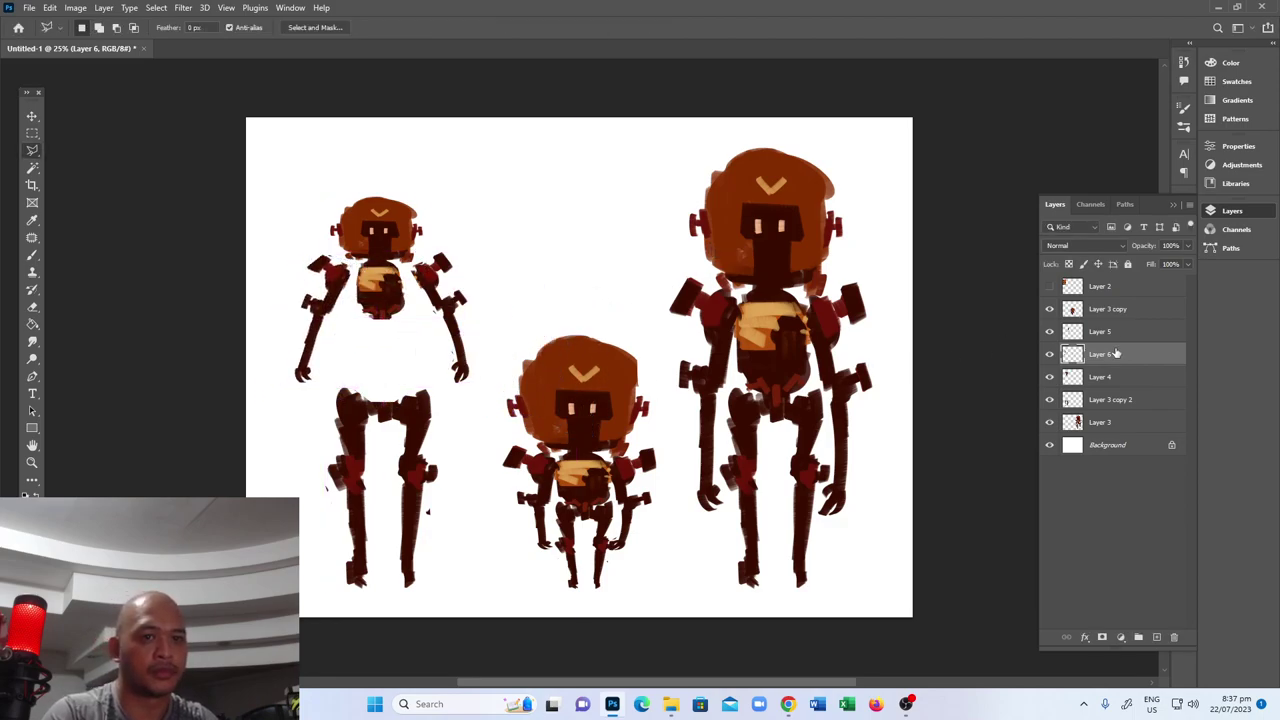
left_click(1100, 377)
key("ctrl+t")
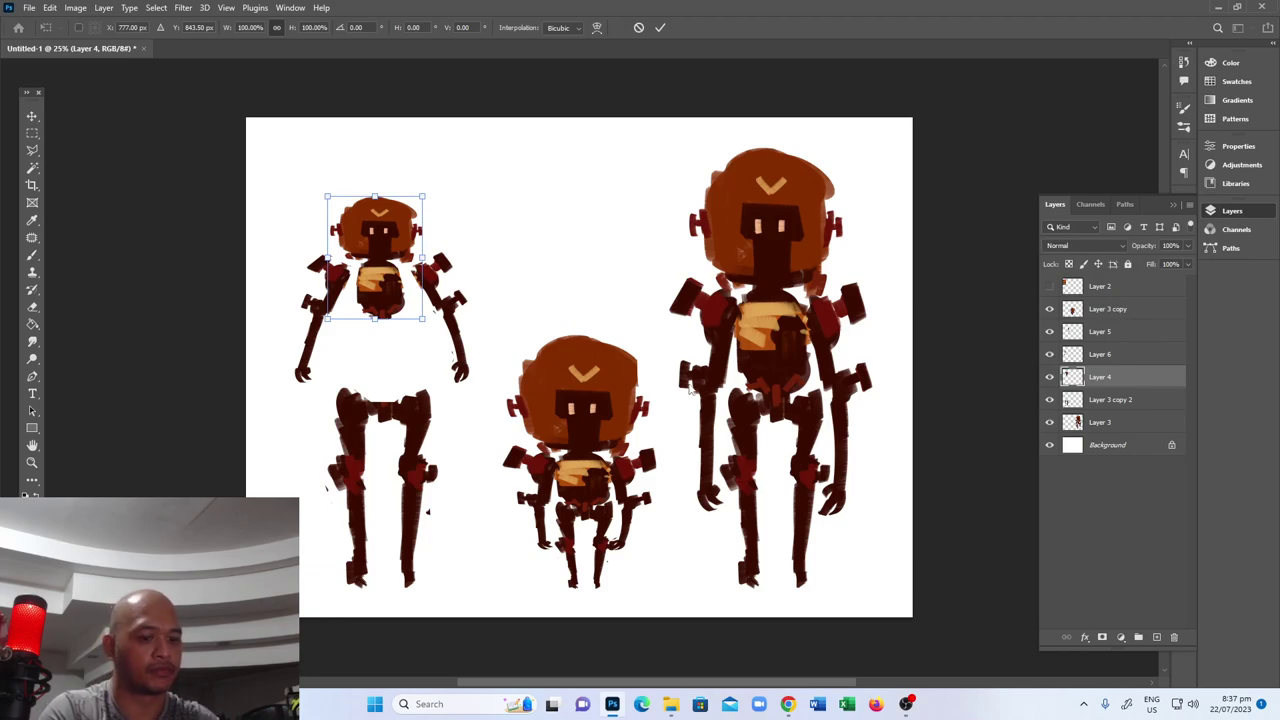
key("Return")
left_click(1100, 331)
key("ctrl+t")
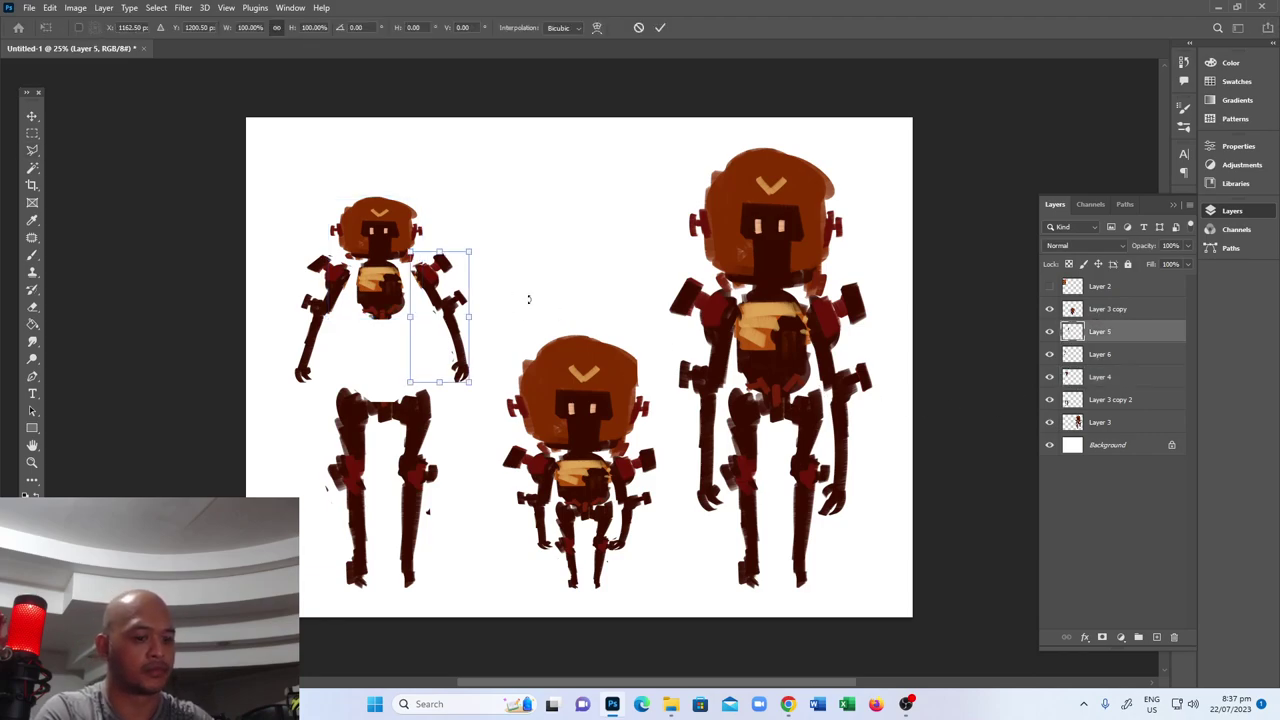
key("Return")
right_click(389, 406)
left_click(367, 410)
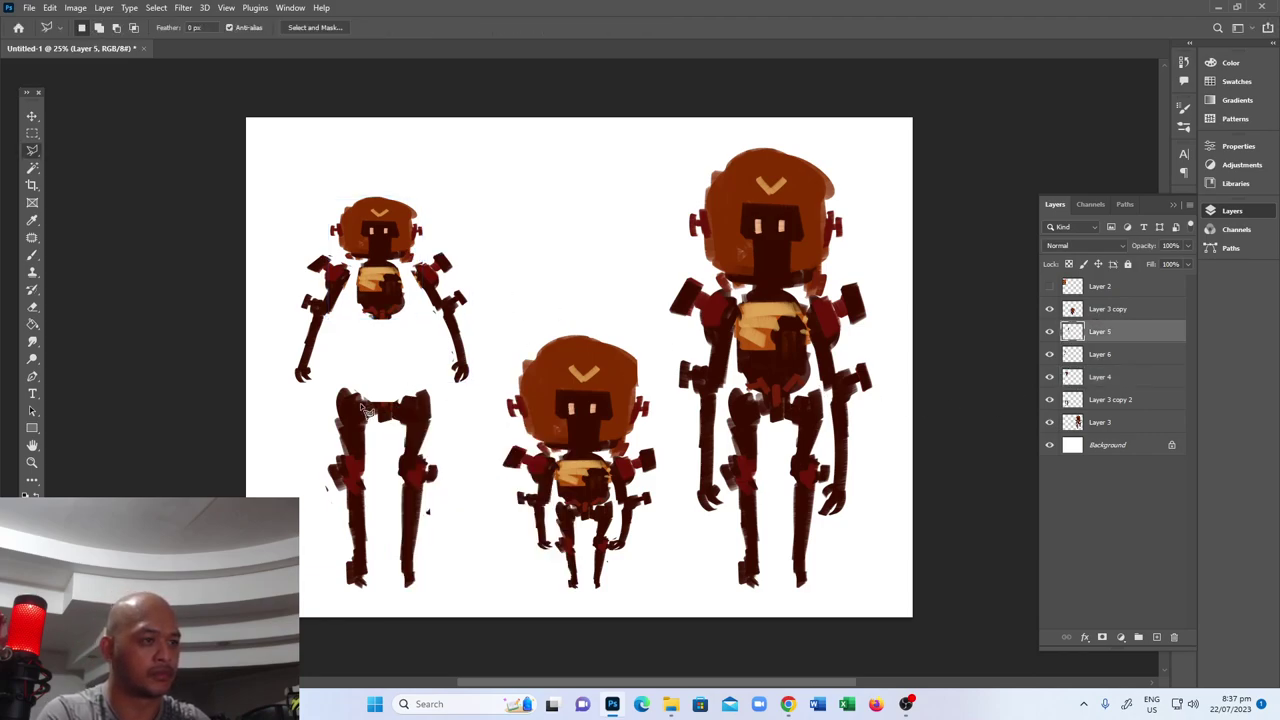
right_click(366, 416)
left_click(356, 421)
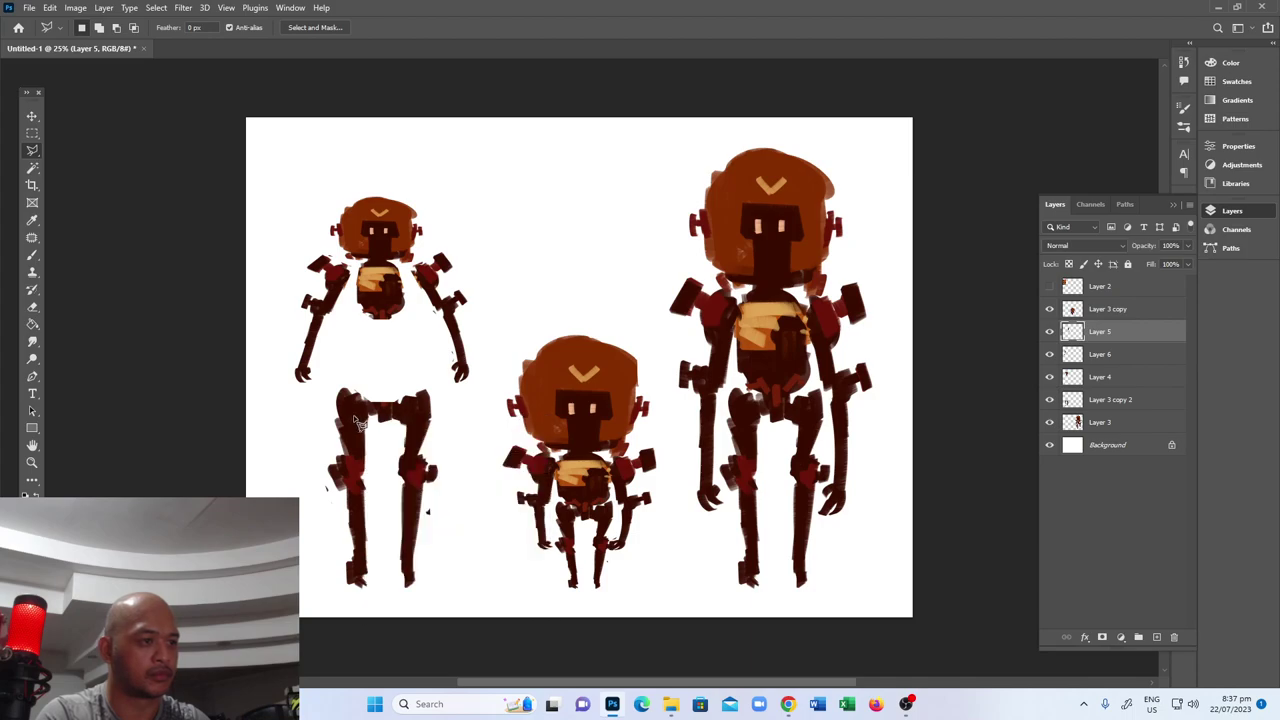
Enlarge the leftmost figure's legs on Layer 3 copy 2, extending them upward and spreading them wider apart.
key("v")
right_click(356, 417)
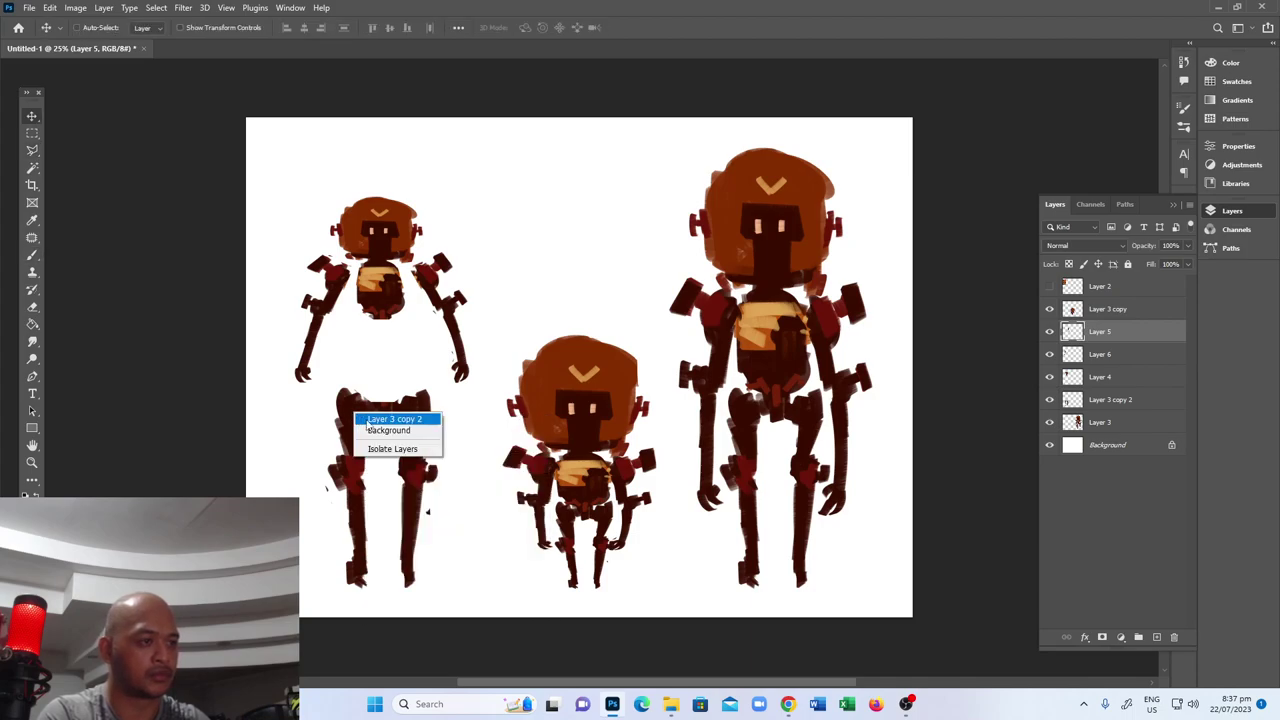
left_click(385, 420)
key("ctrl+t")
mouse_move(438, 388)
left_mouse_down()
mouse_move(457, 338)
mouse_move(422, 381)
mouse_move(428, 407)
left_mouse_up()
left_click_drag(452, 344, 440, 363)
key("Return")
mouse_move(430, 412)
left_mouse_down()
mouse_move(420, 407)
mouse_move(437, 423)
left_mouse_up()
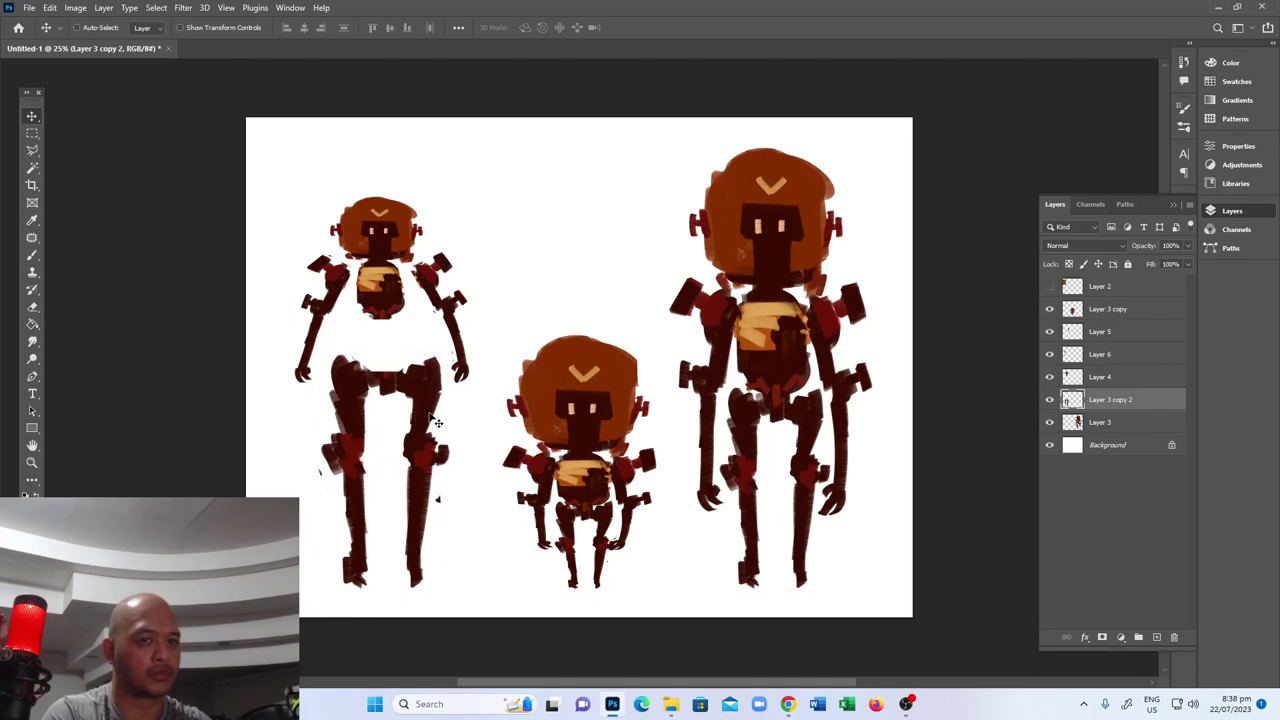
Lower the leftmost figure's head and torso onto the legs and fit the left-hand arm back at its shoulder.
left_click(1081, 377)
left_click_drag(400, 299, 404, 350)
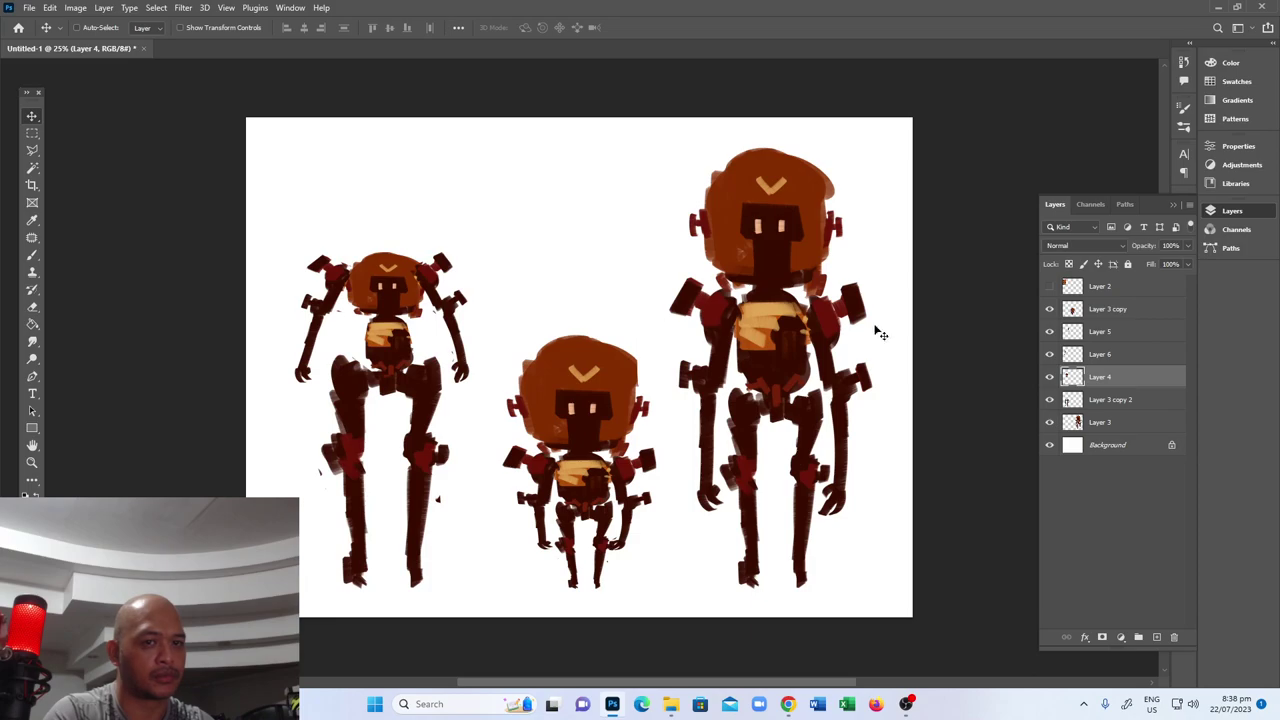
left_click(1110, 358)
left_click_drag(470, 300, 480, 350)
key("ctrl+t")
left_click_drag(372, 305, 366, 330)
key("Return")
Move the right-hand arm on Layer 5 down to the leftmost figure's shoulder and merge it into Layer 6.
right_click(445, 305)
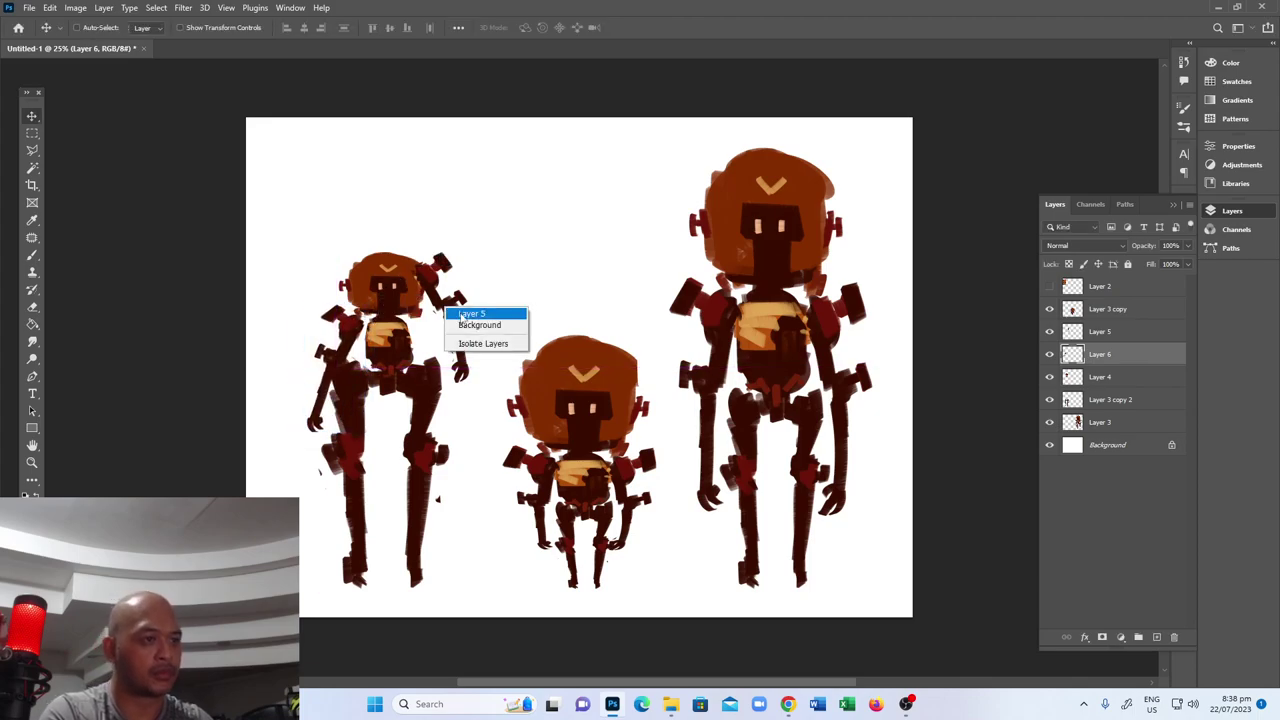
left_click(460, 313)
left_click_drag(452, 318, 455, 347)
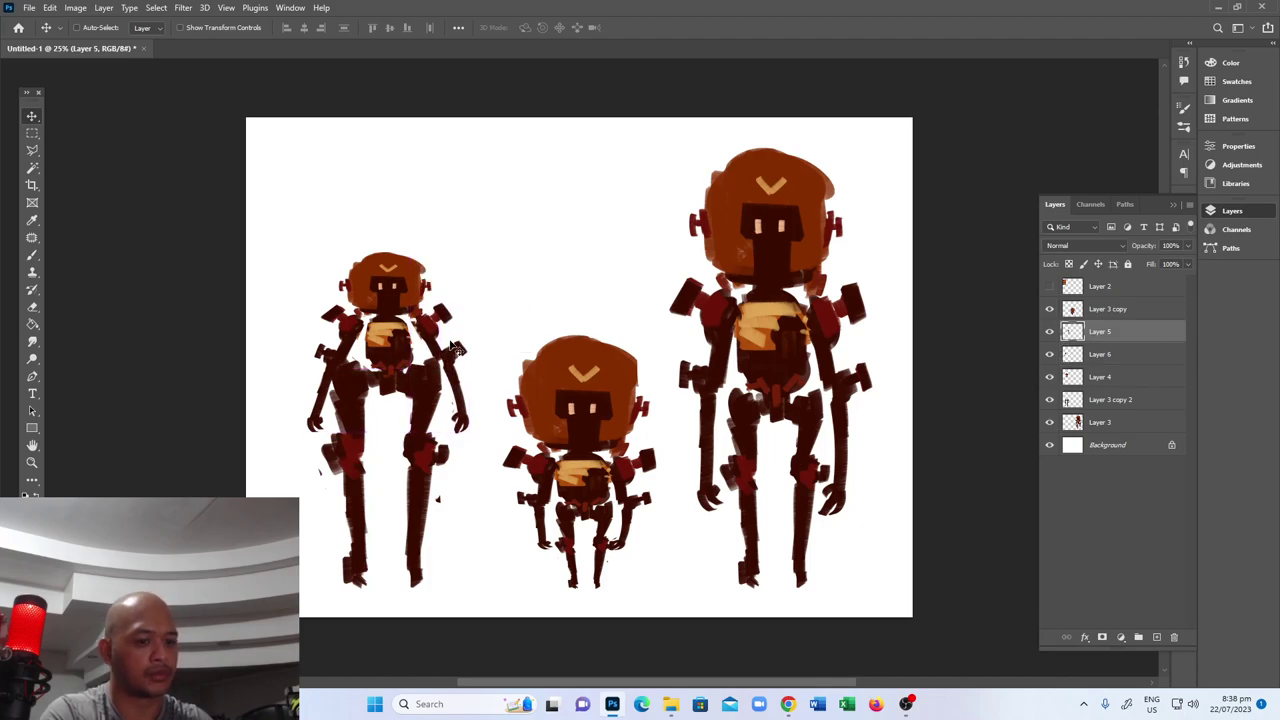
key("ctrl+e")
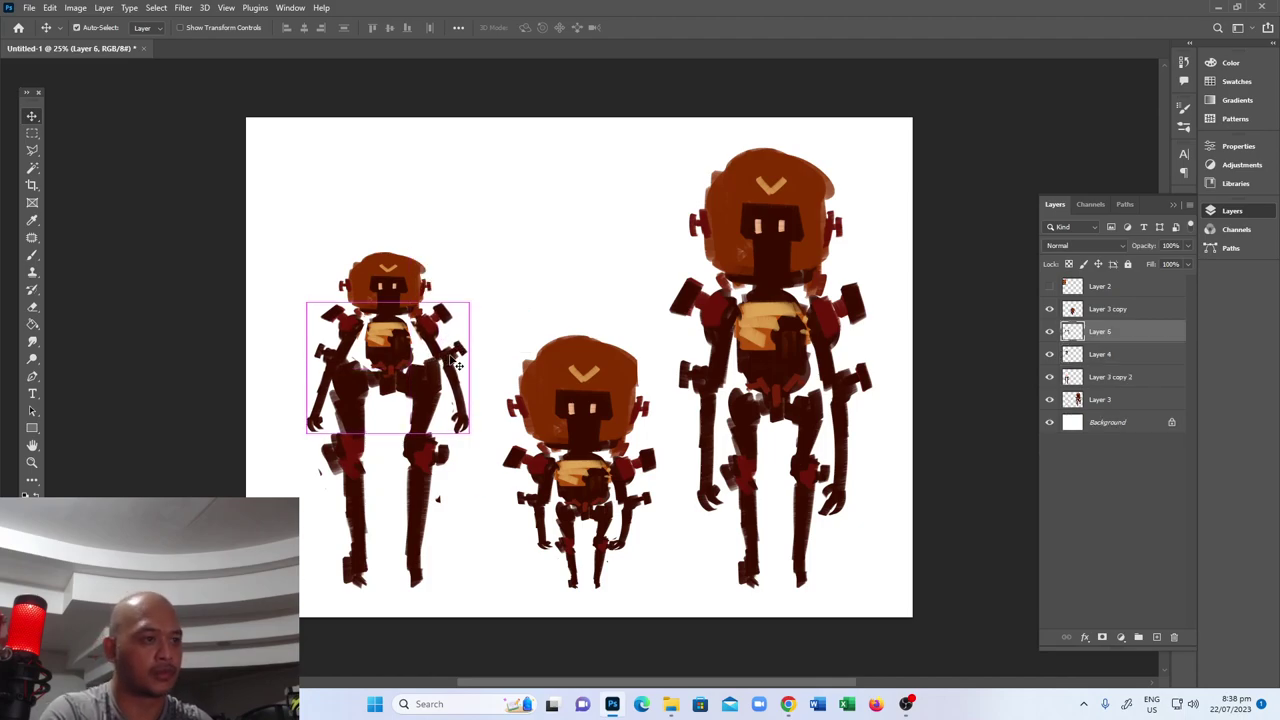
Retouch the leftmost figure's torso with sampled colours and merge the arms into Layer 4.
key("b")
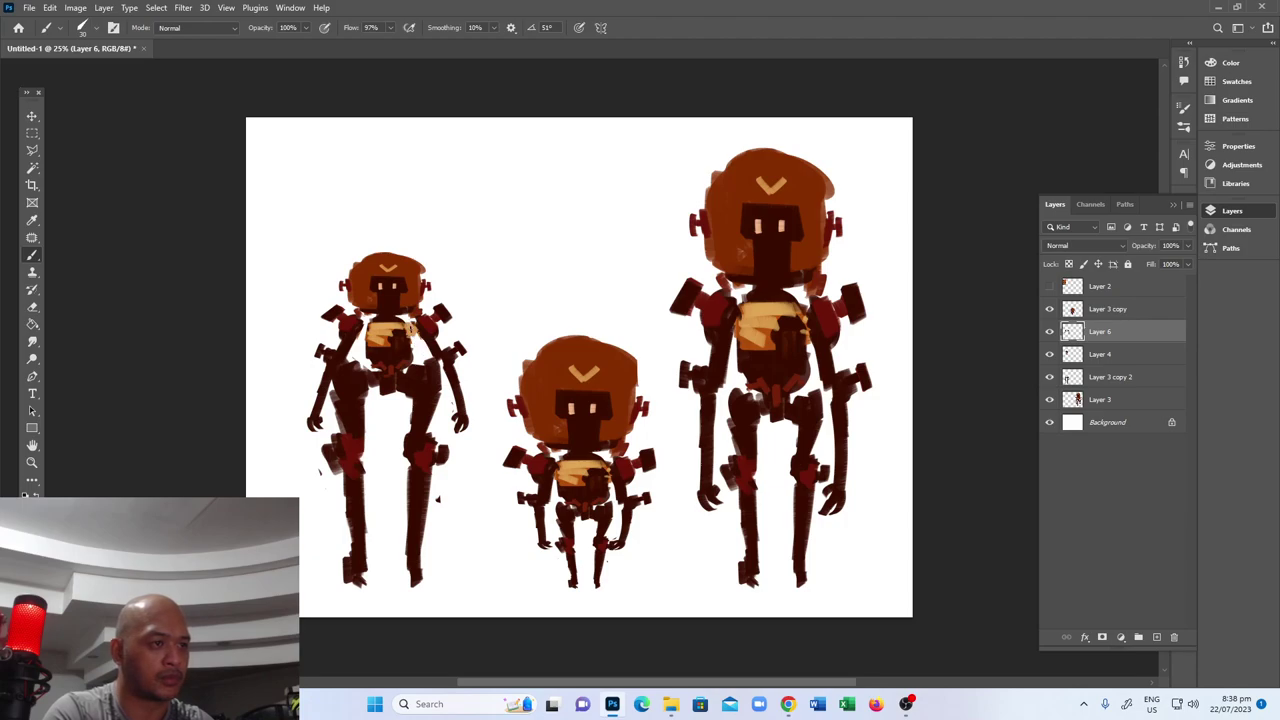
key("i")
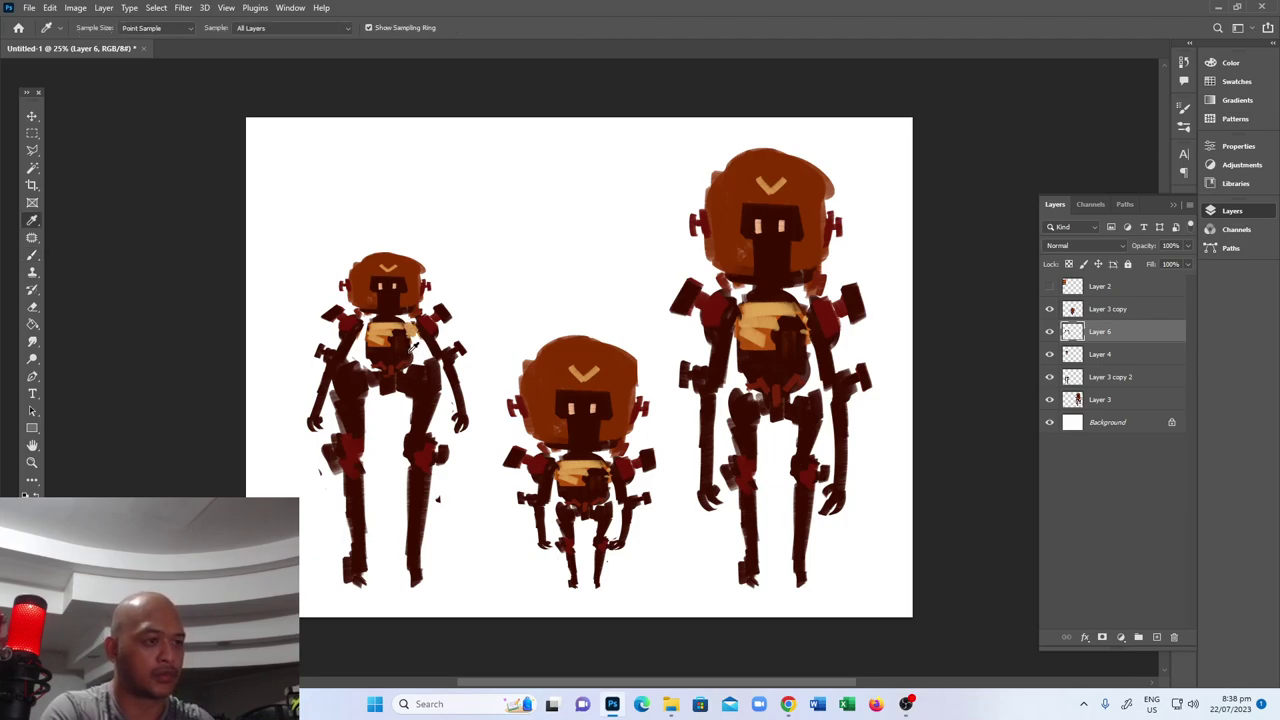
key("b")
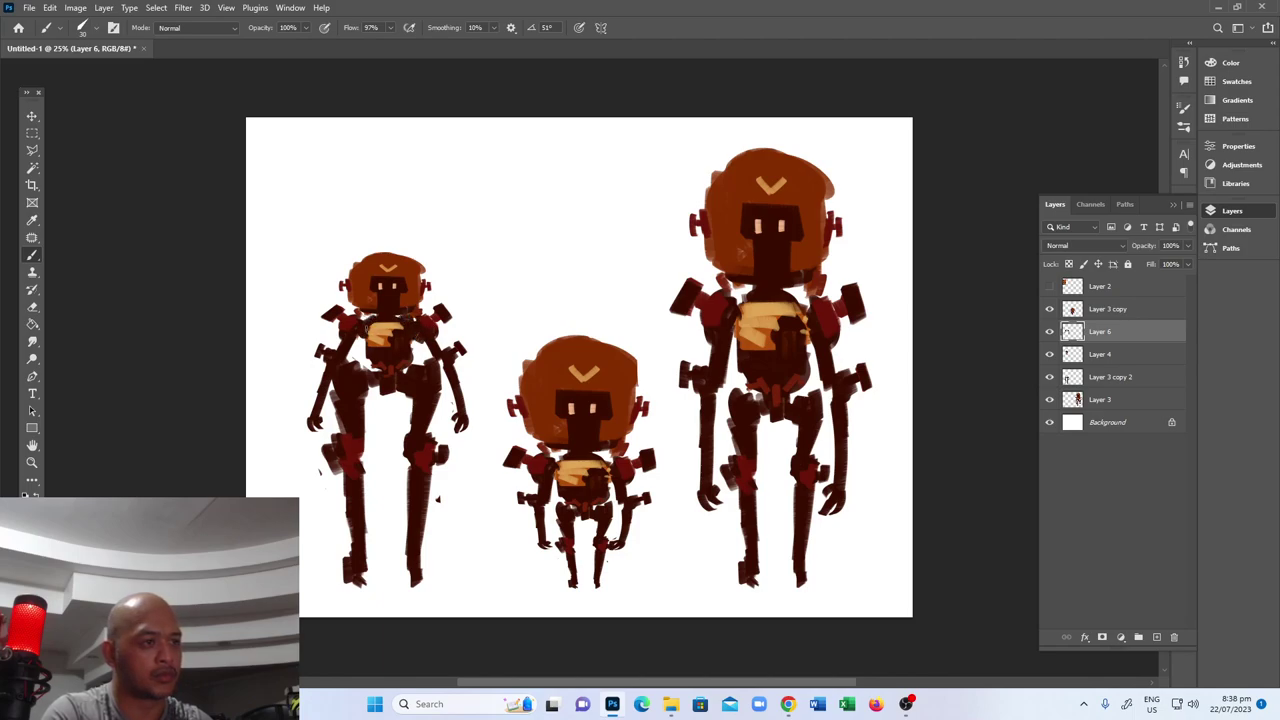
key("e")
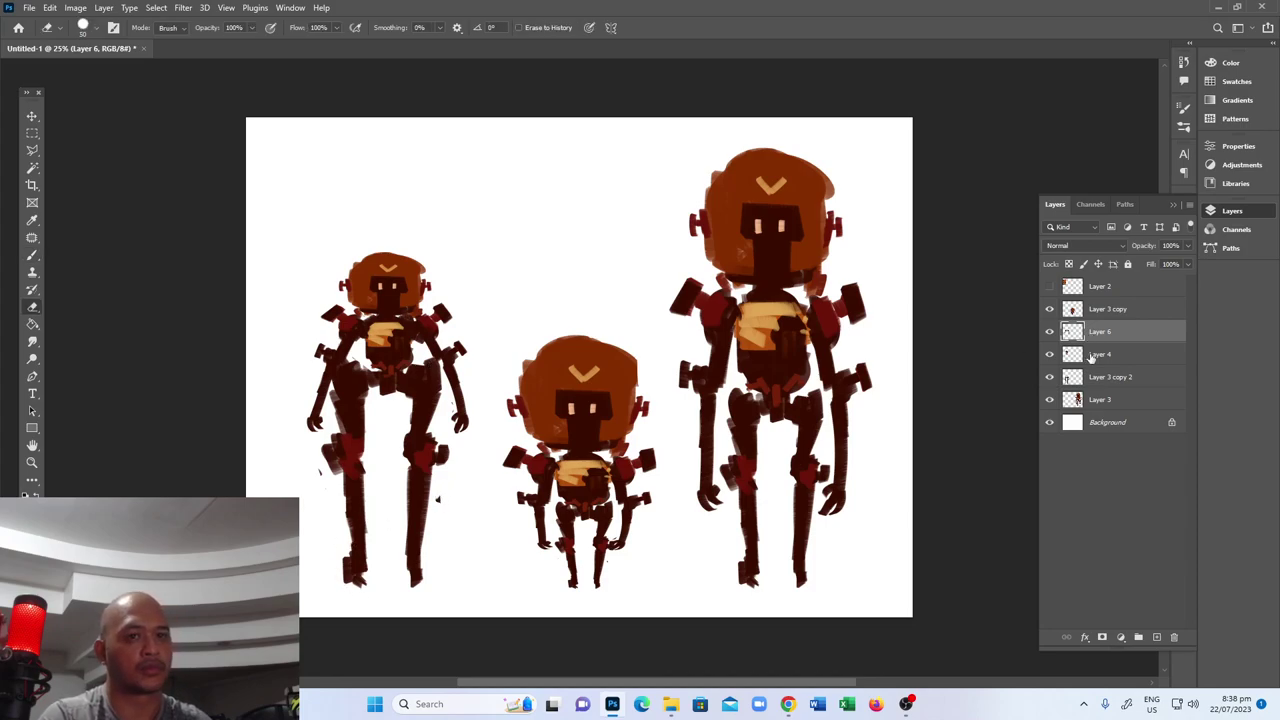
key("ctrl+e")
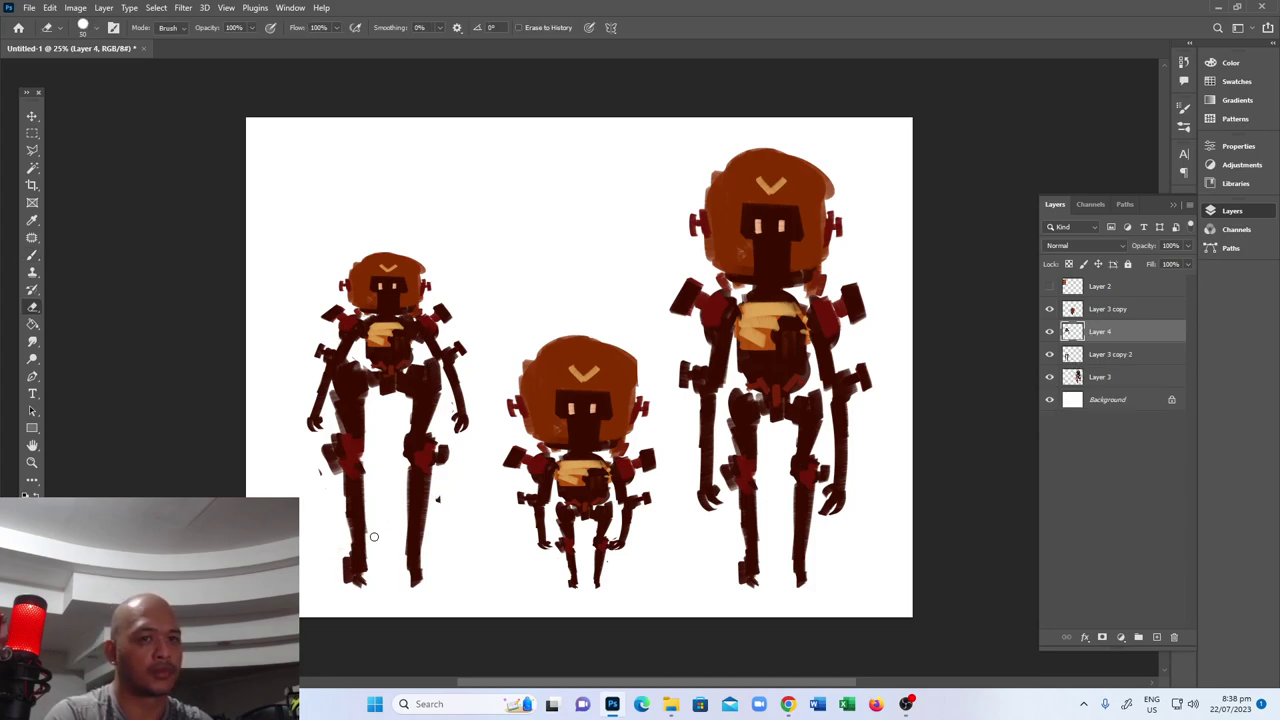
key("m")
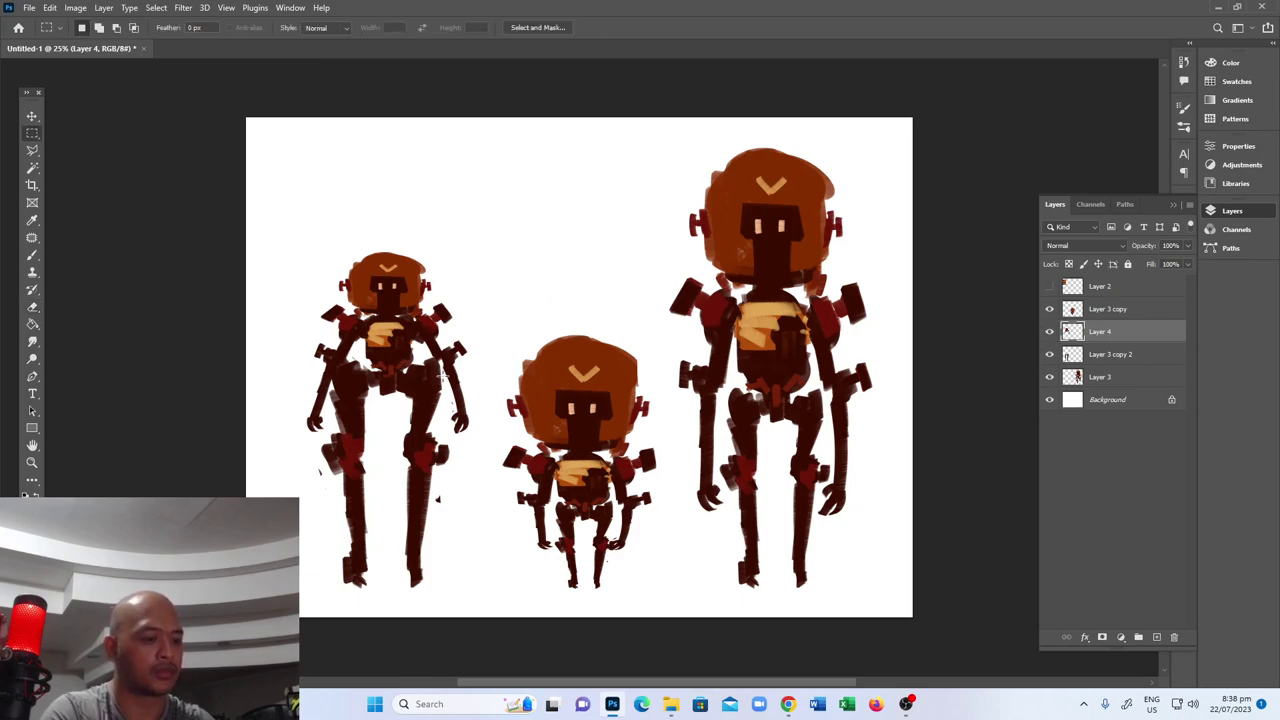
key("e")
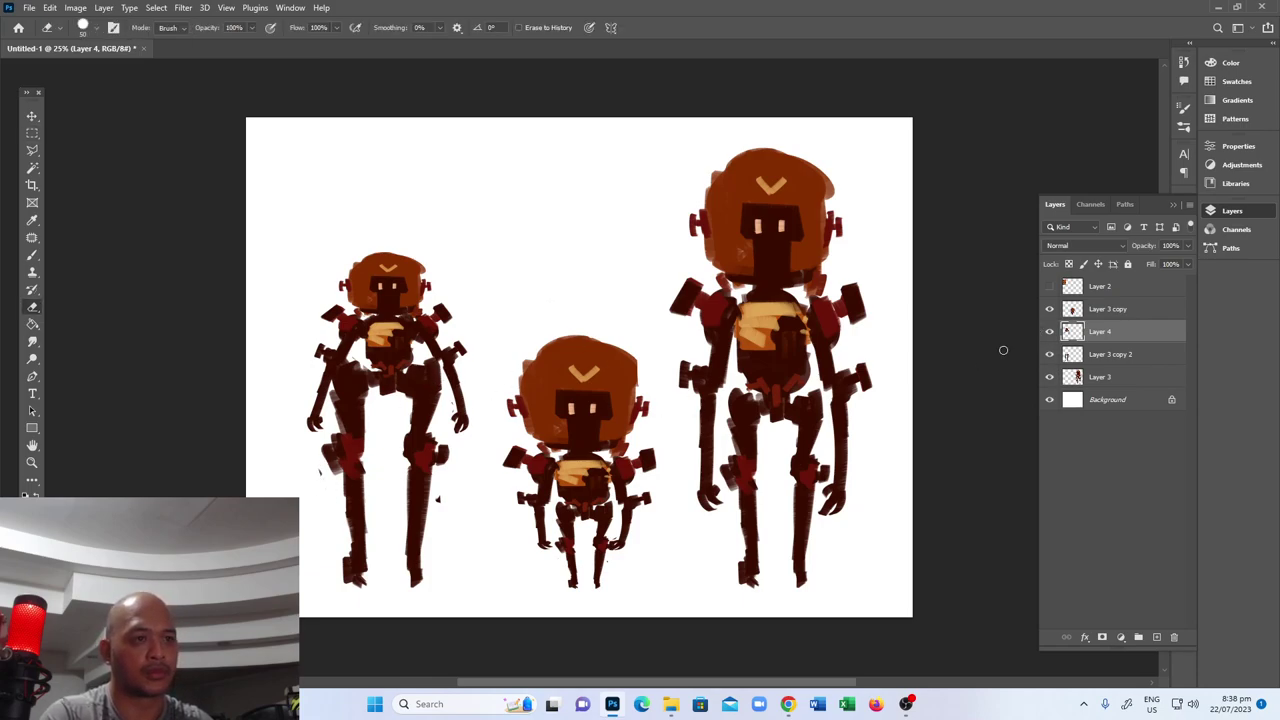
key("m")
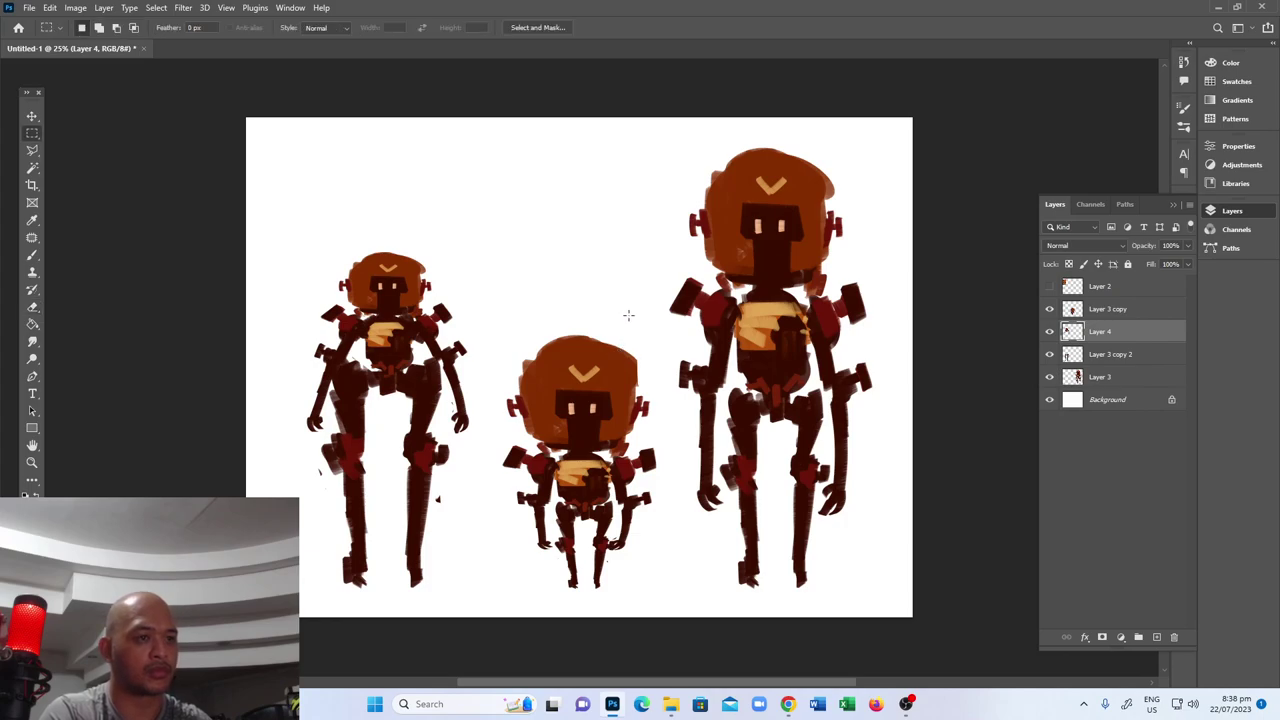
key("e")
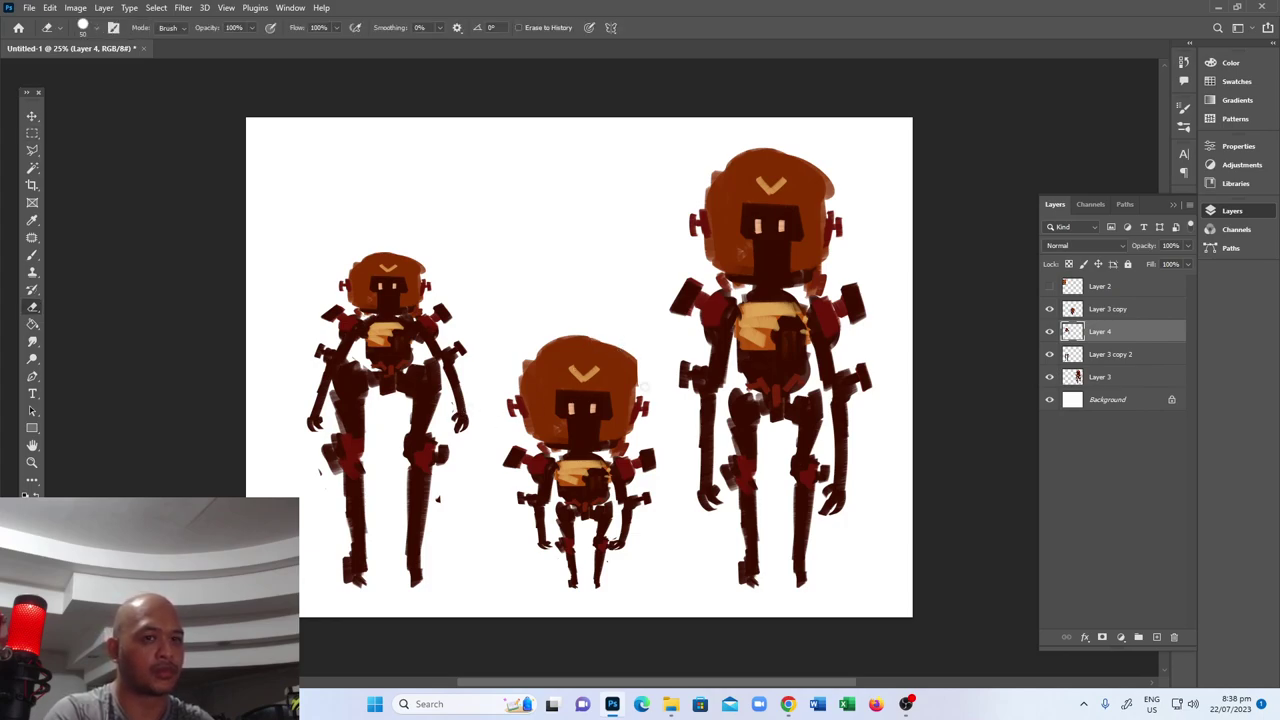
Merge Layer 4 into Layer 3 copy 2 and erase the leftmost figure's stray marks and feet to leave pointed legs.
left_click(1049, 333)
left_click(1049, 333)
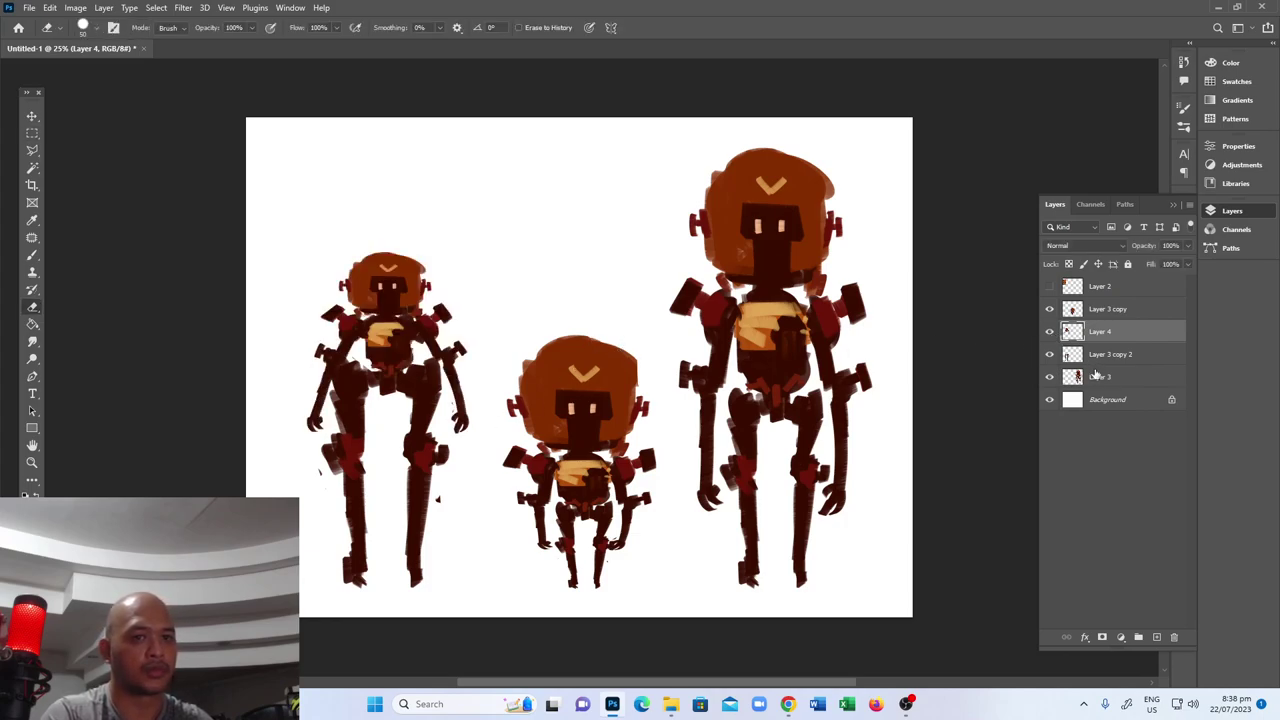
key("ctrl+e")
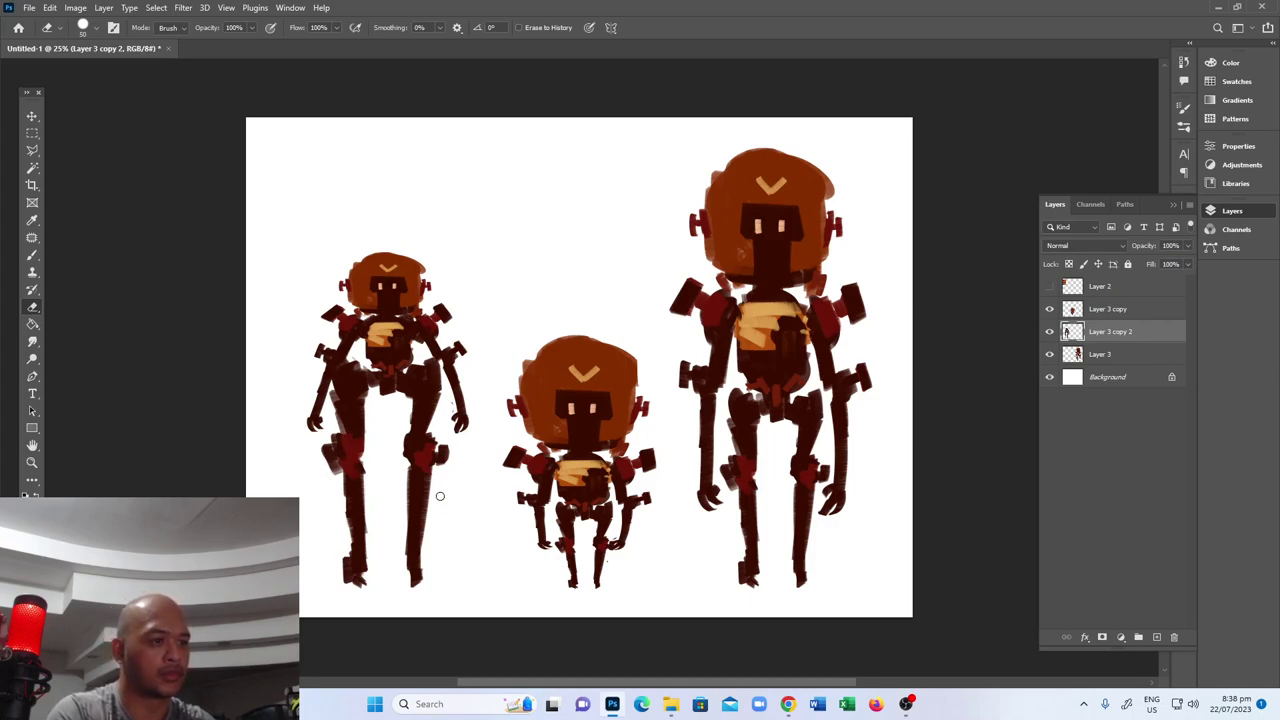
mouse_move(343, 575)
left_mouse_down()
mouse_move(415, 567)
mouse_move(412, 592)
mouse_move(417, 546)
left_mouse_up()
key("b")
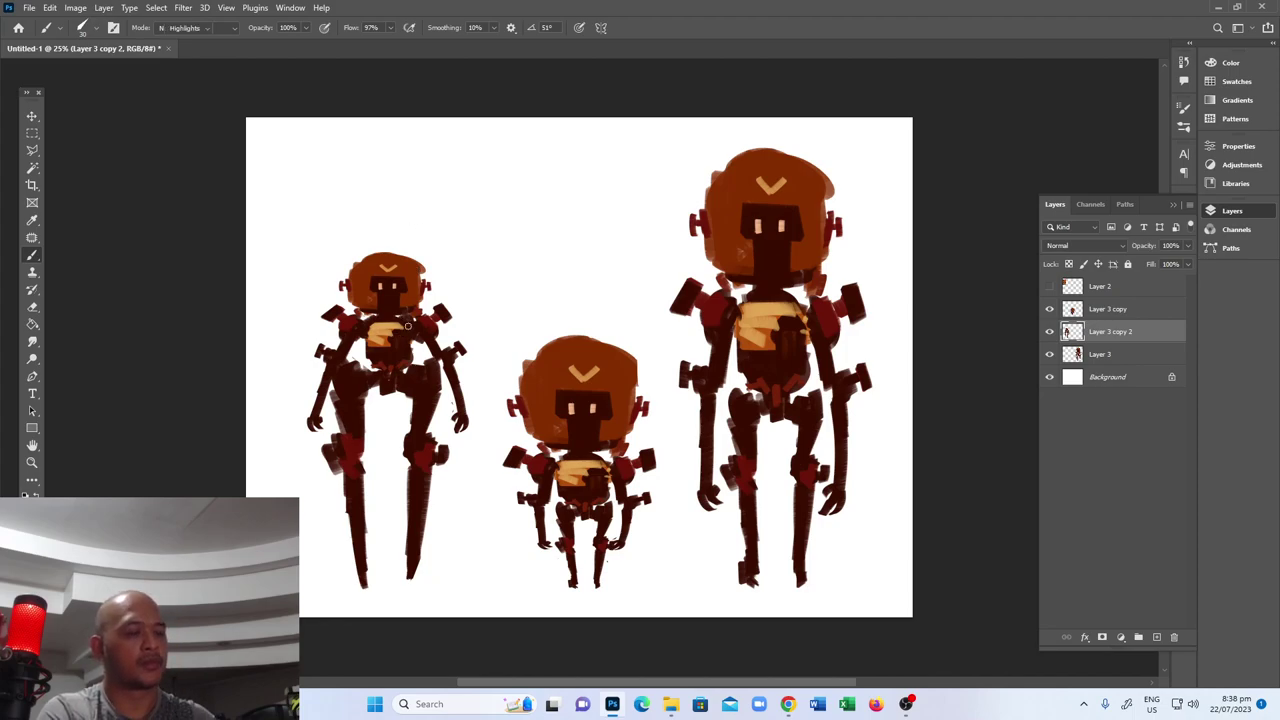
Hide the interface panels and enlarge the view to 33.3% to examine the three robot figures.
key("u")
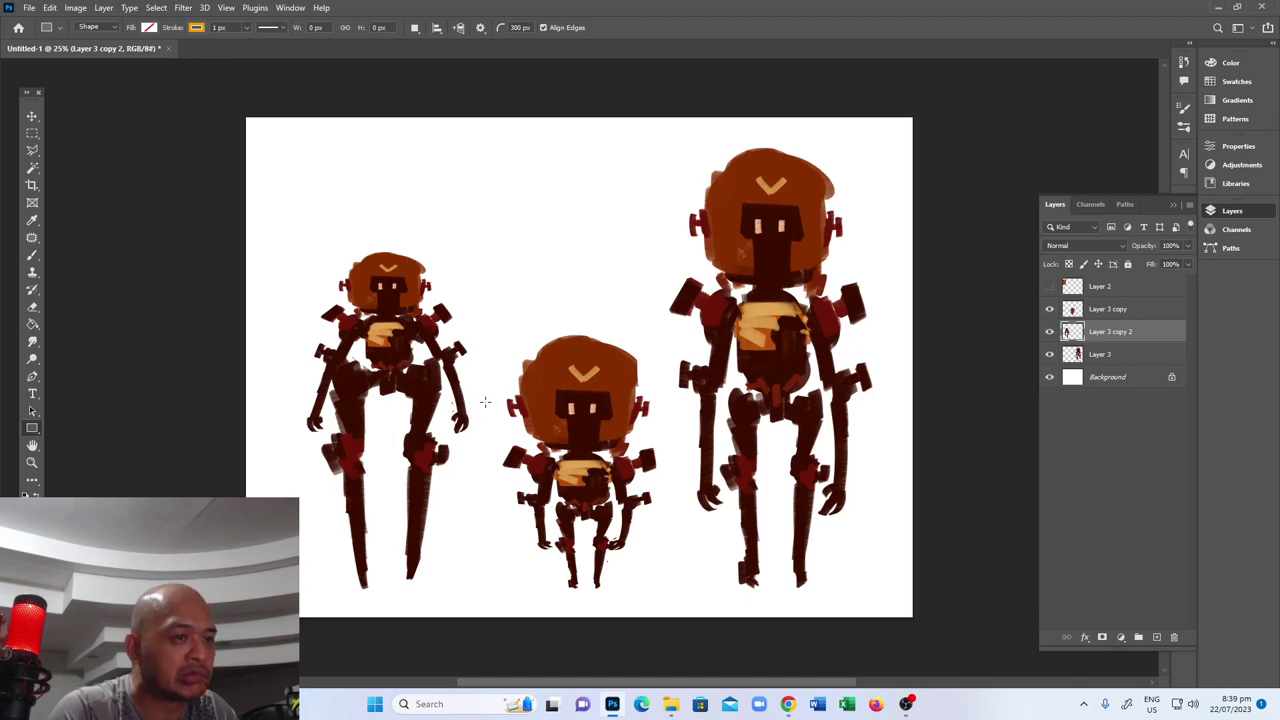
key("Tab")
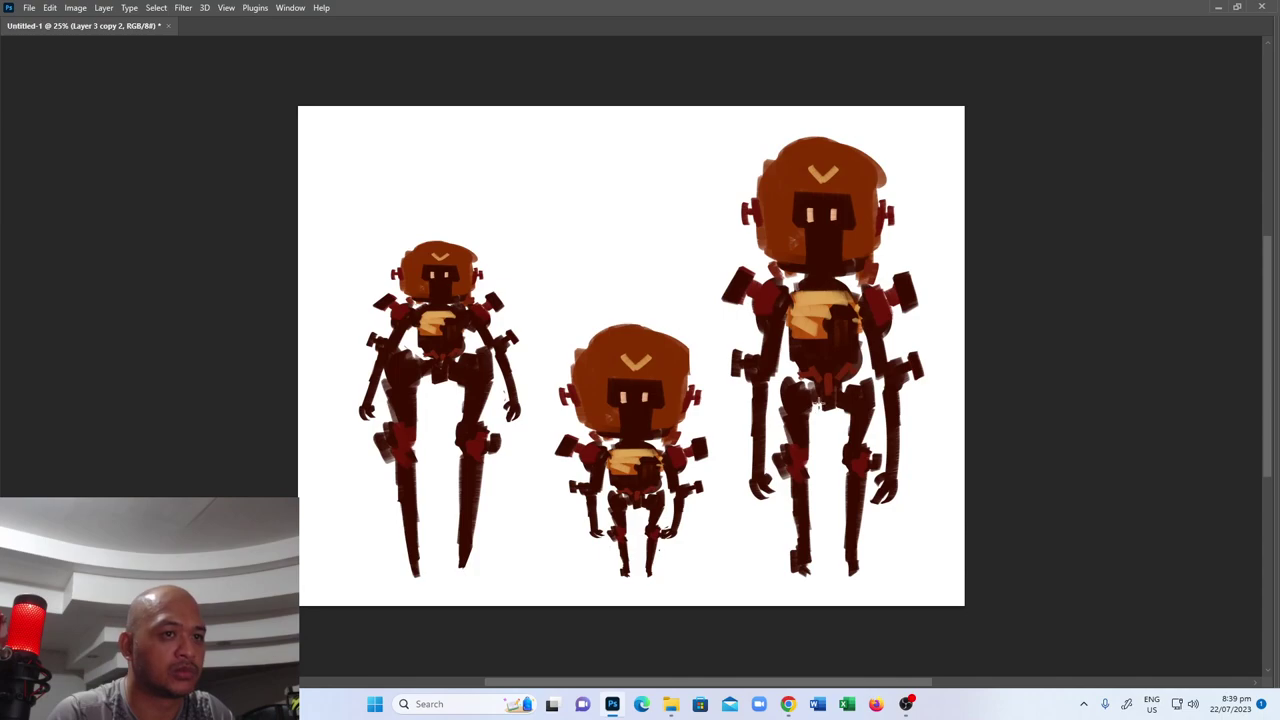
key("ctrl+plus")
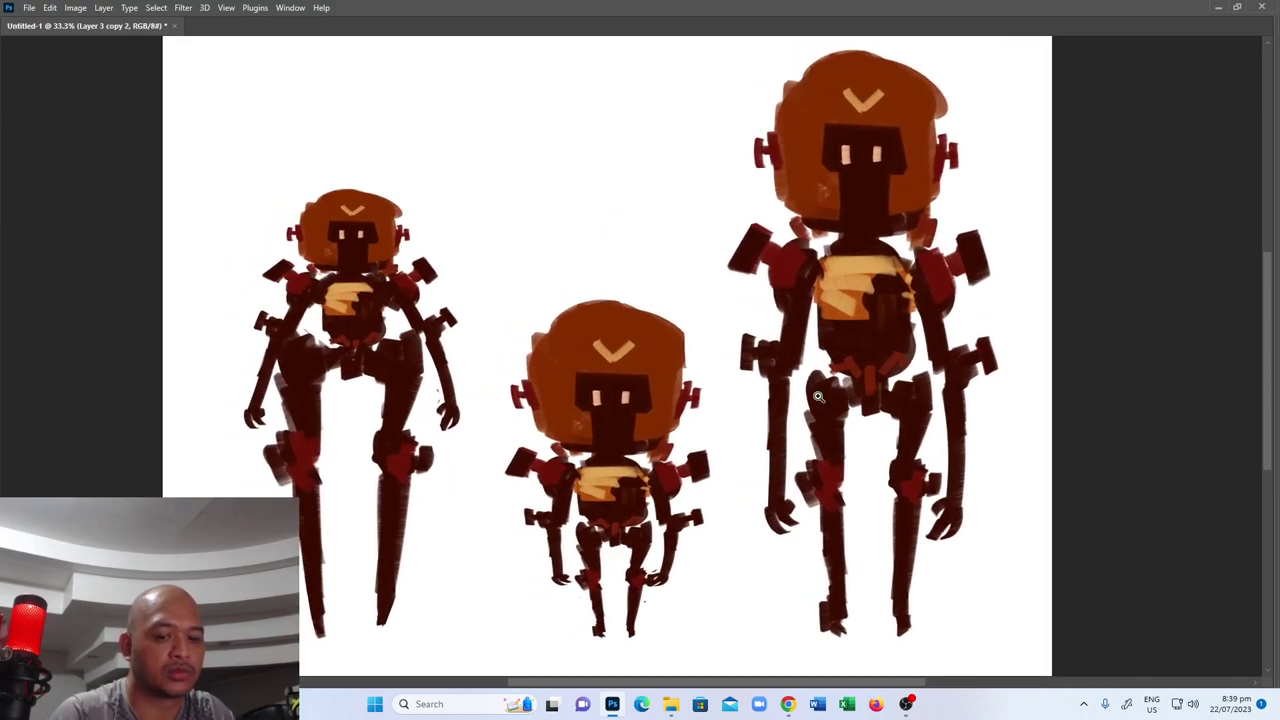